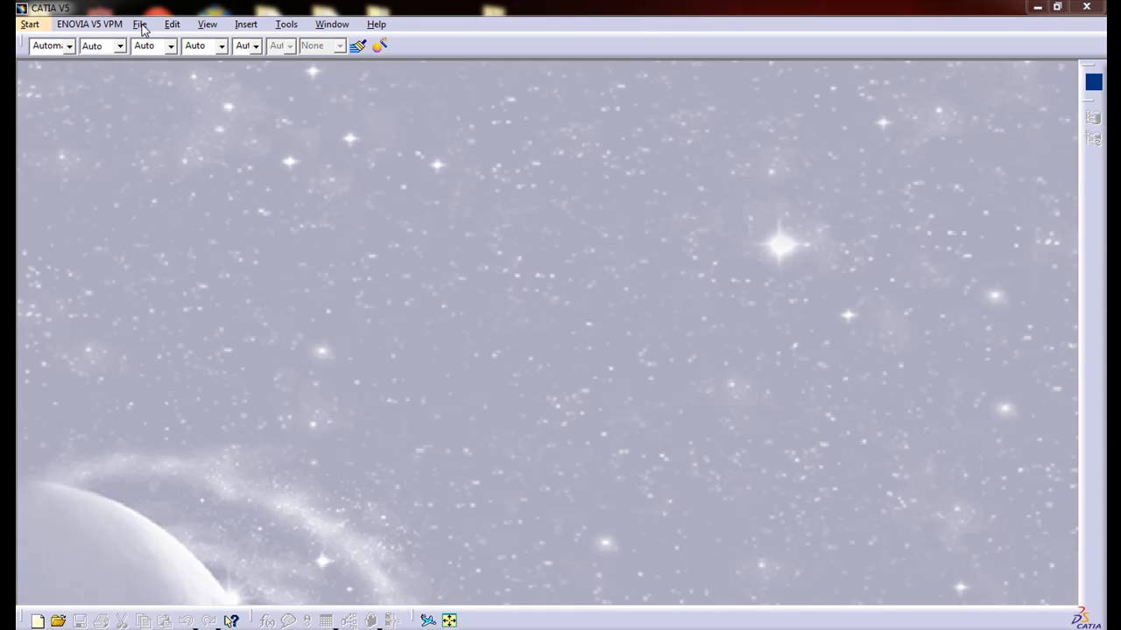
Step: Create a new part document named optimized_shape
{"action": "left_click", "coordinate": [140, 25]}
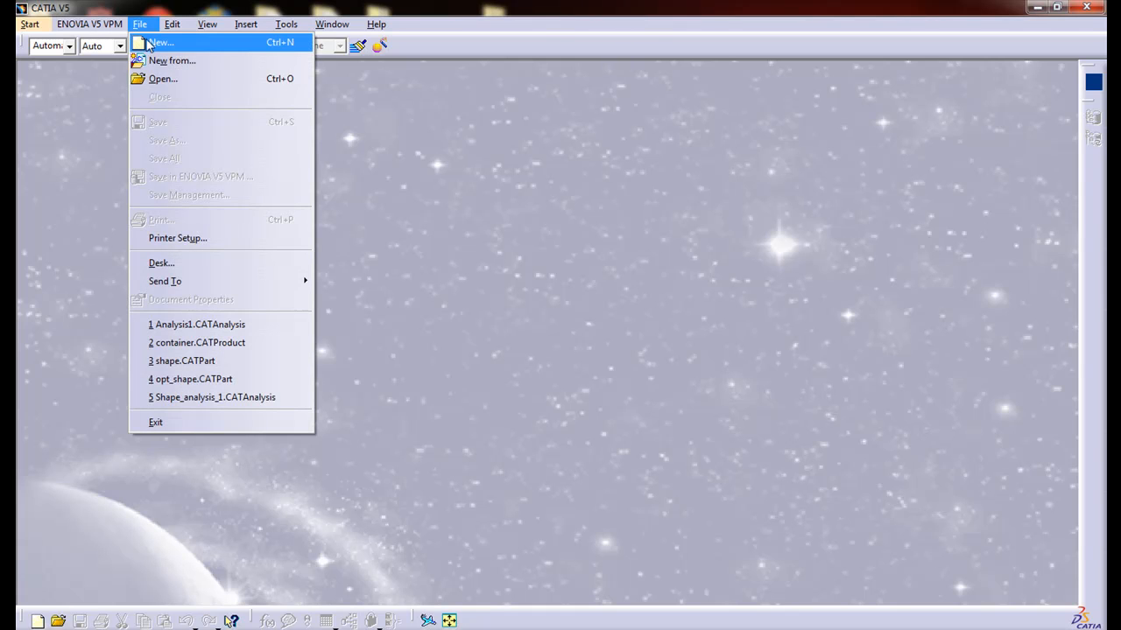
{"action": "left_click", "coordinate": [150, 44]}
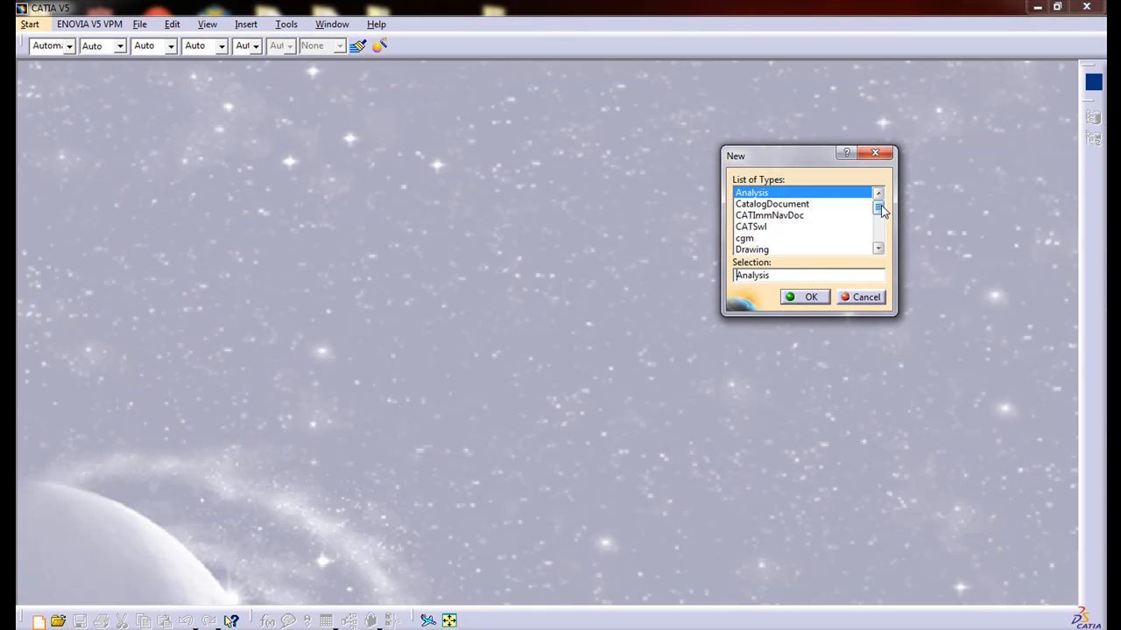
{"action": "left_click_drag", "start_coordinate": [881, 208], "coordinate": [884, 247]}
{"action": "left_click", "coordinate": [754, 192]}
{"action": "left_click", "coordinate": [810, 297]}
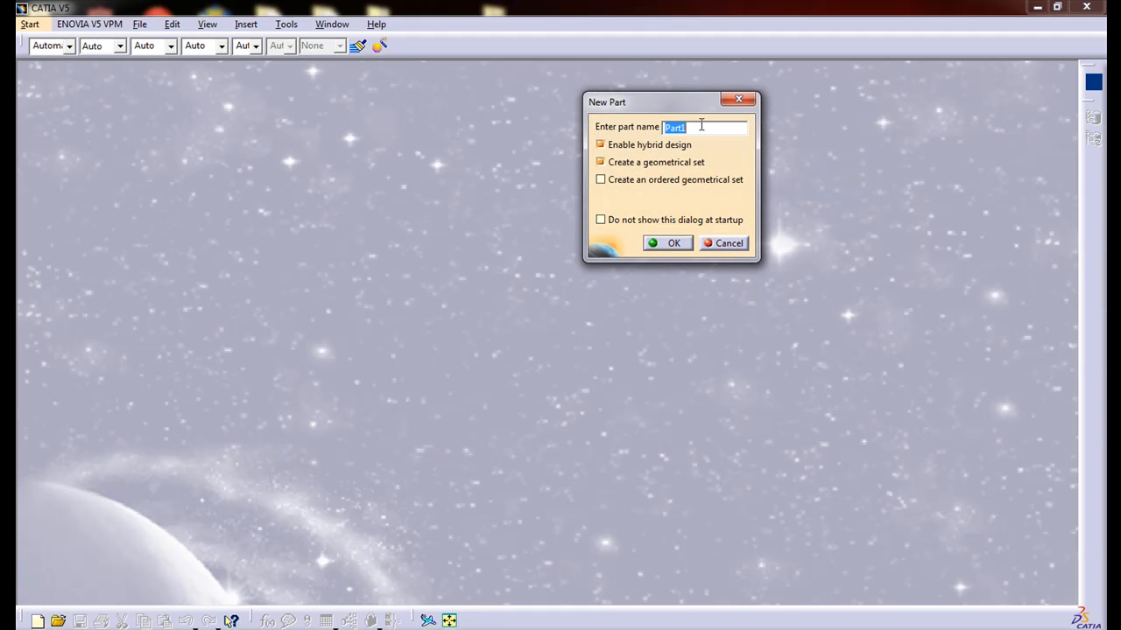
{"action": "type", "text": "optimized_shape"}
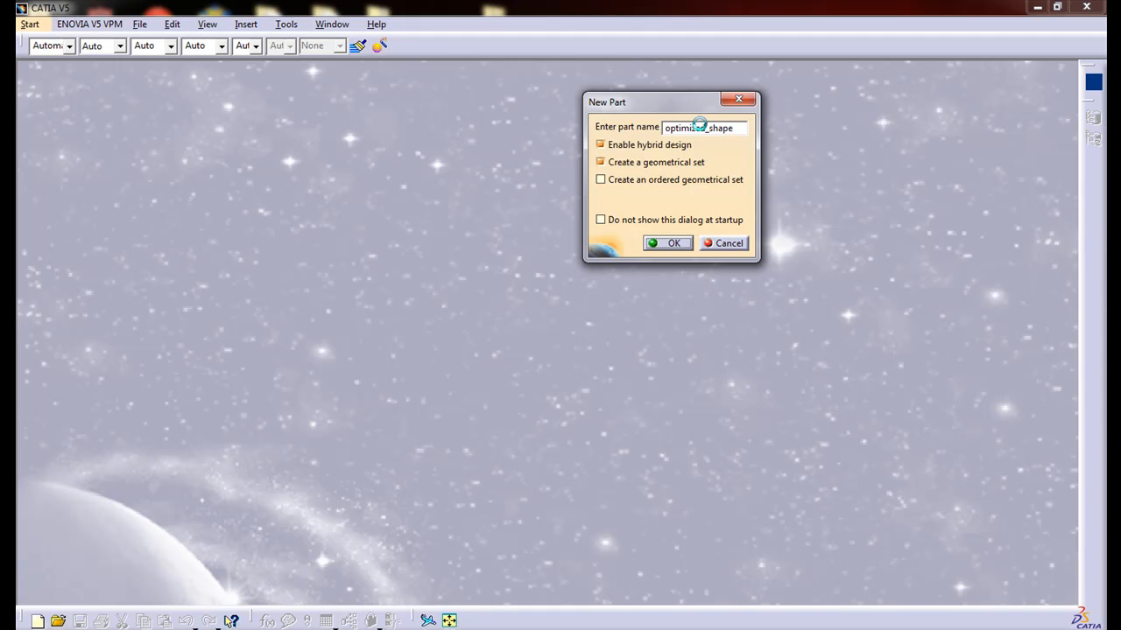
{"action": "key", "text": "Return"}
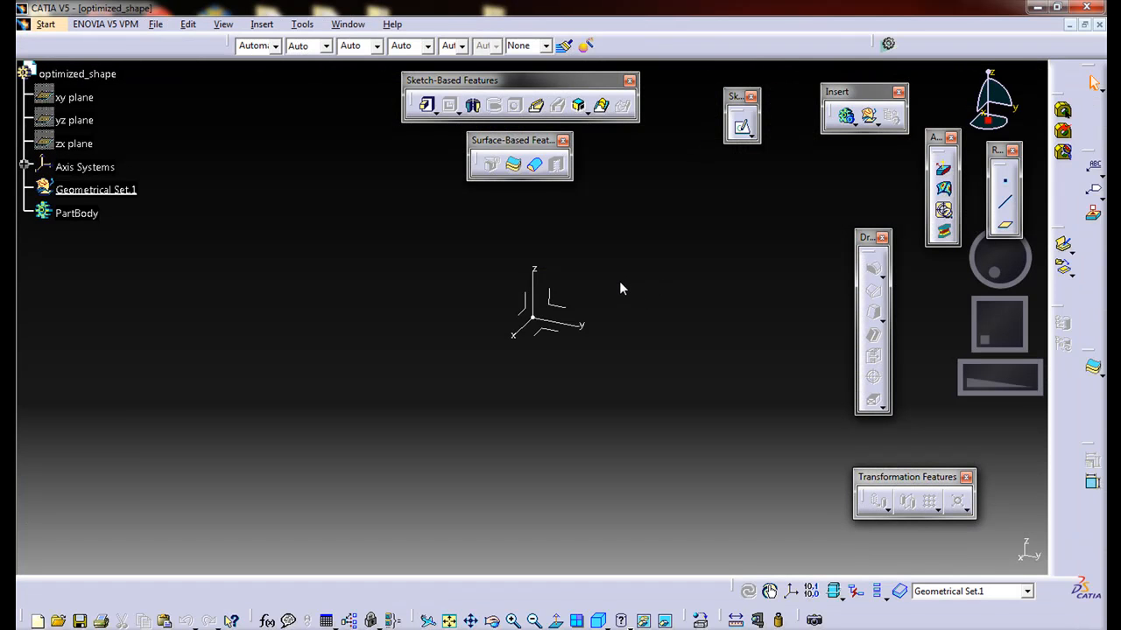
Step: Create a coordinate point at the origin, with X, Y and Z at 0 mm, in Geometrical Set.1
{"action": "middle_click_drag", "start_coordinate": [618, 291], "coordinate": [527, 343]}
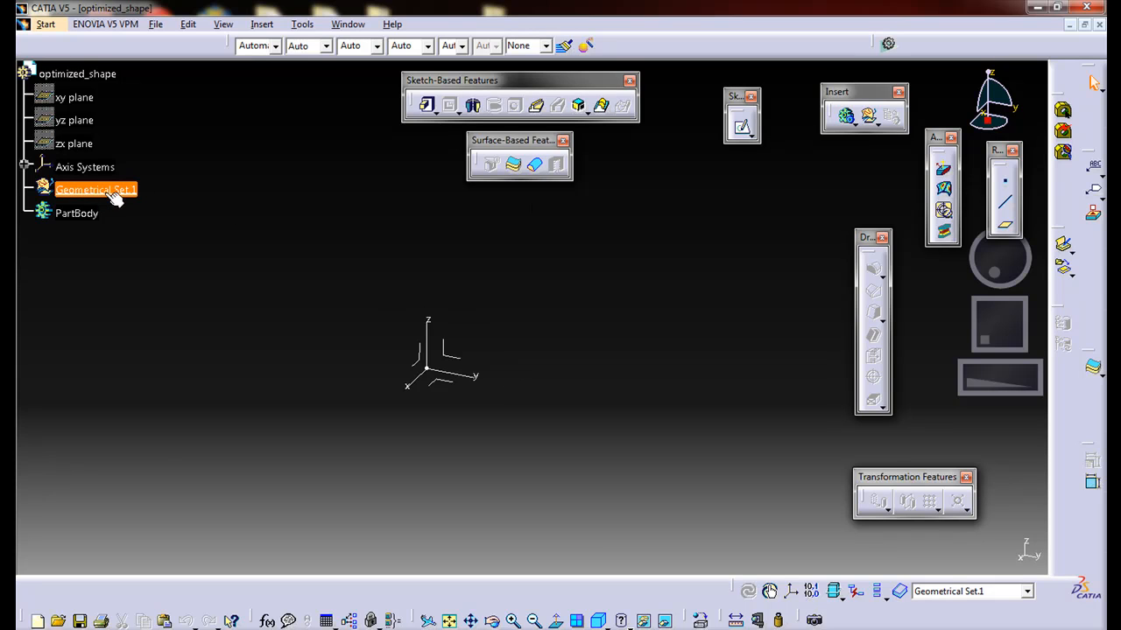
{"action": "left_click", "coordinate": [1007, 184]}
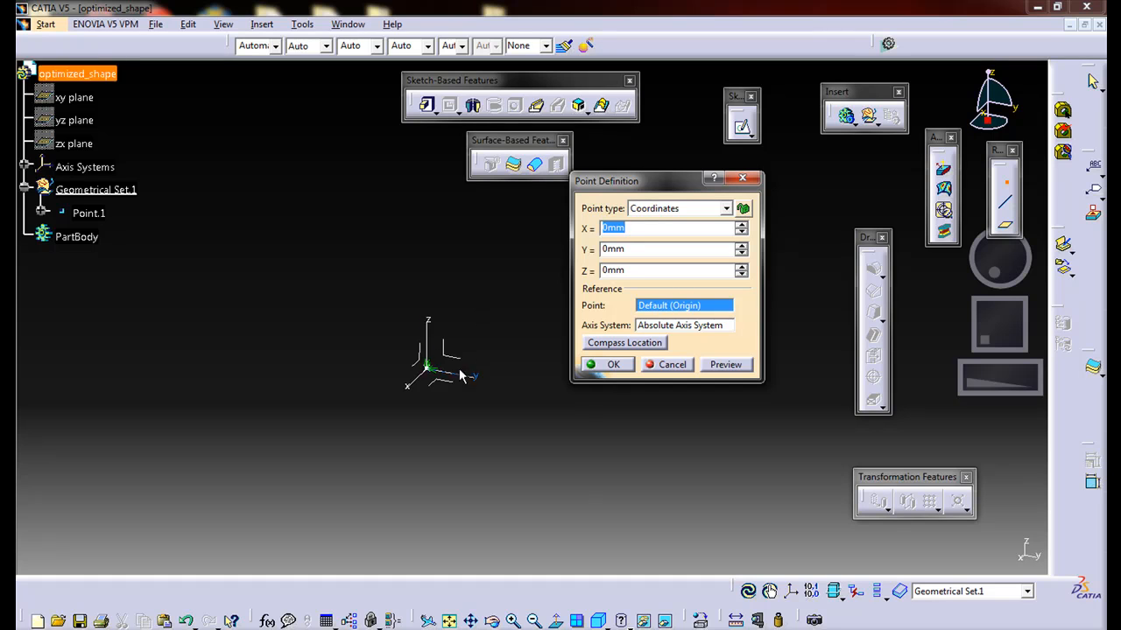
{"action": "left_click", "coordinate": [602, 365]}
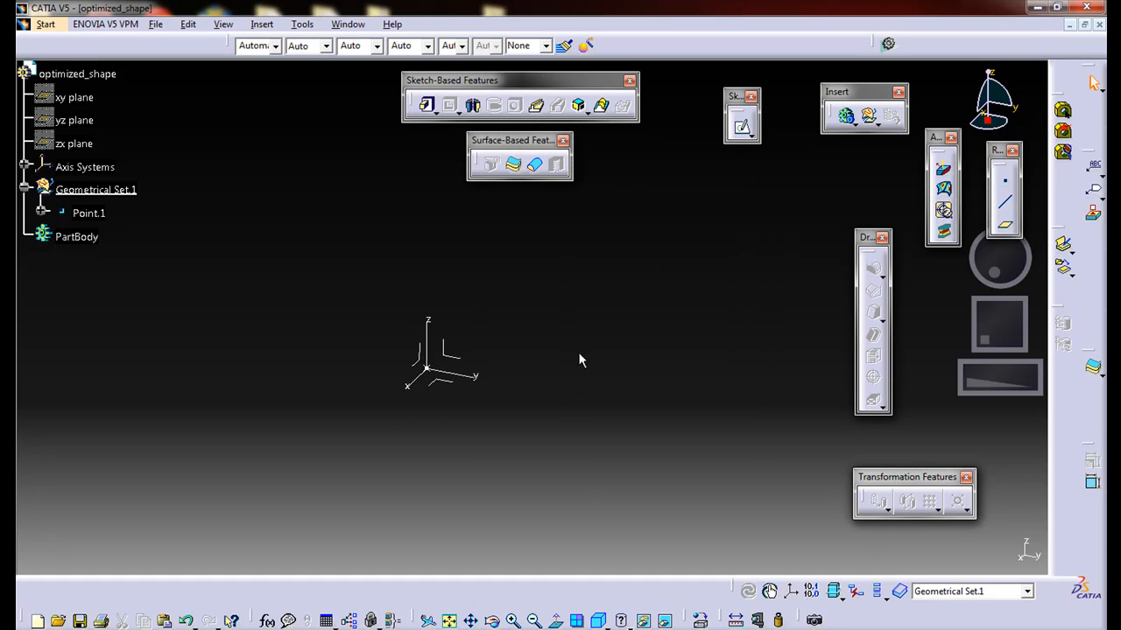
Step: Create a second point on the YZ plane at H 0 mm and V 100 mm from the origin
{"action": "left_click", "coordinate": [1006, 181]}
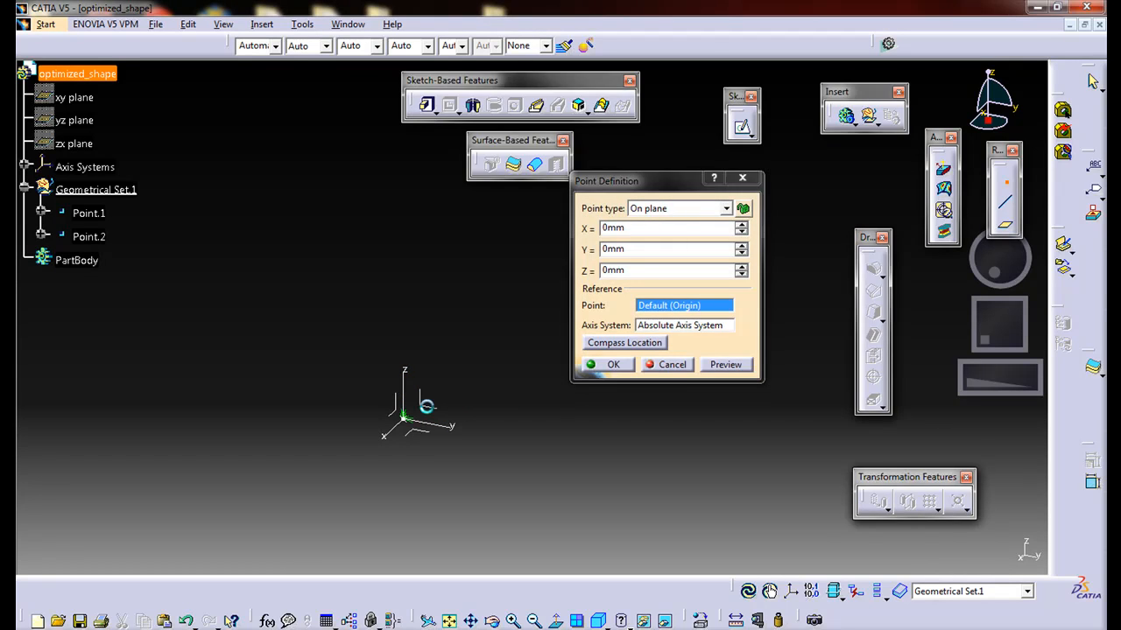
{"action": "left_click", "coordinate": [422, 404]}
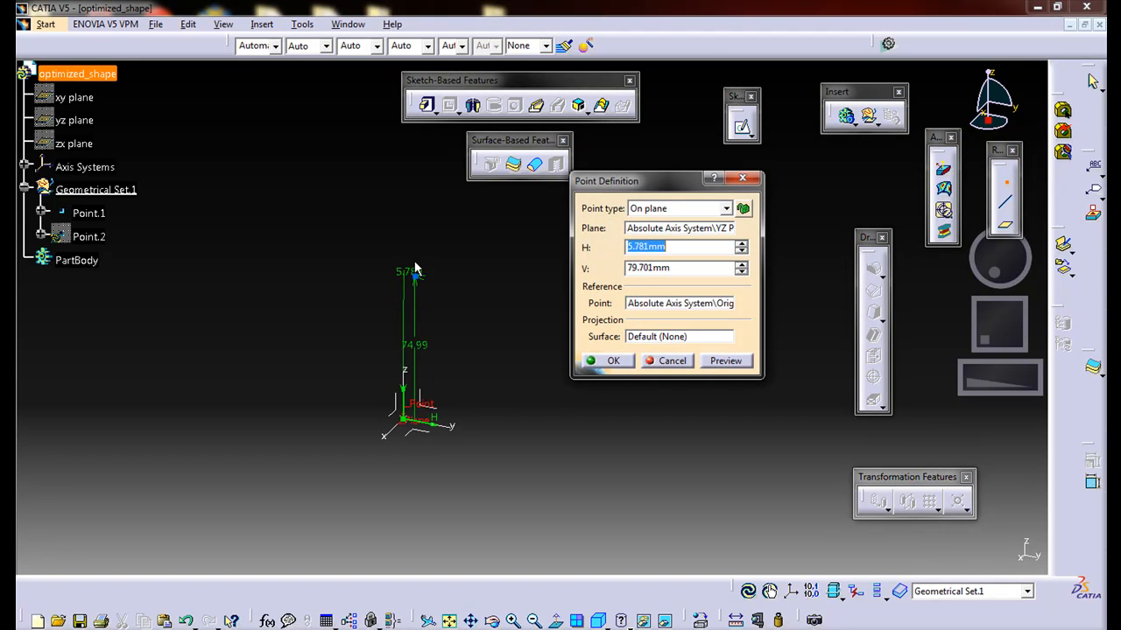
{"action": "left_click", "coordinate": [414, 261]}
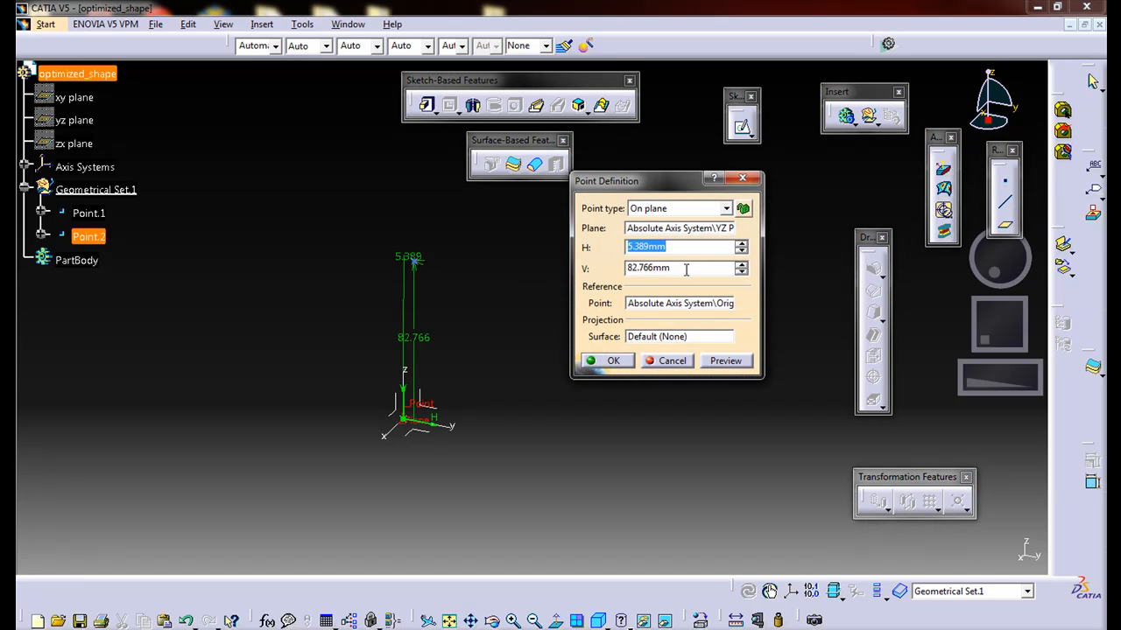
{"action": "left_click", "coordinate": [685, 270]}
{"action": "type", "text": "100"}
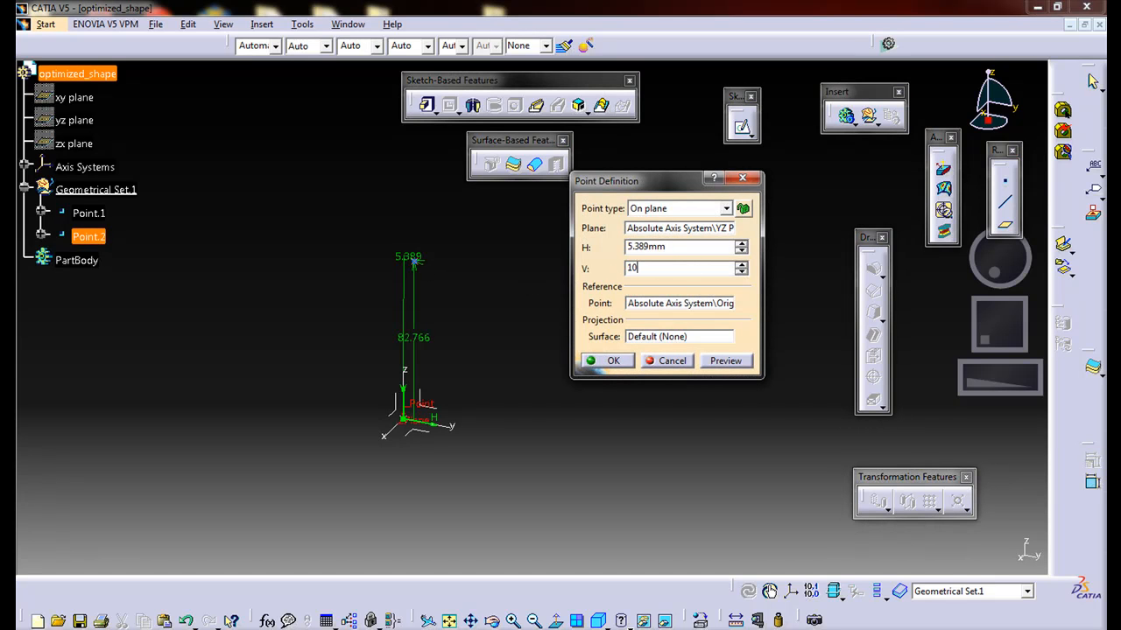
{"action": "left_click", "coordinate": [674, 250]}
{"action": "left_click_drag", "start_coordinate": [675, 245], "coordinate": [600, 255]}
{"action": "type", "text": "0"}
{"action": "key", "text": "Tab"}
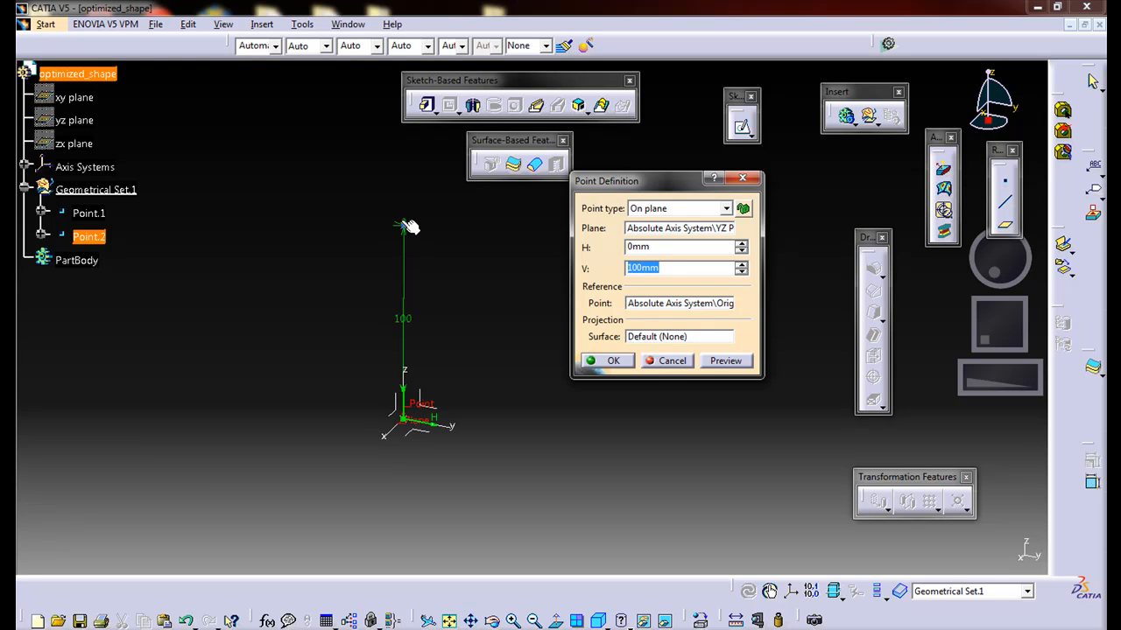
{"action": "left_click", "coordinate": [606, 361]}
Step: Place a third point freehand on the YZ plane at about H 113 mm and V 73 mm
{"action": "left_click", "coordinate": [1005, 185]}
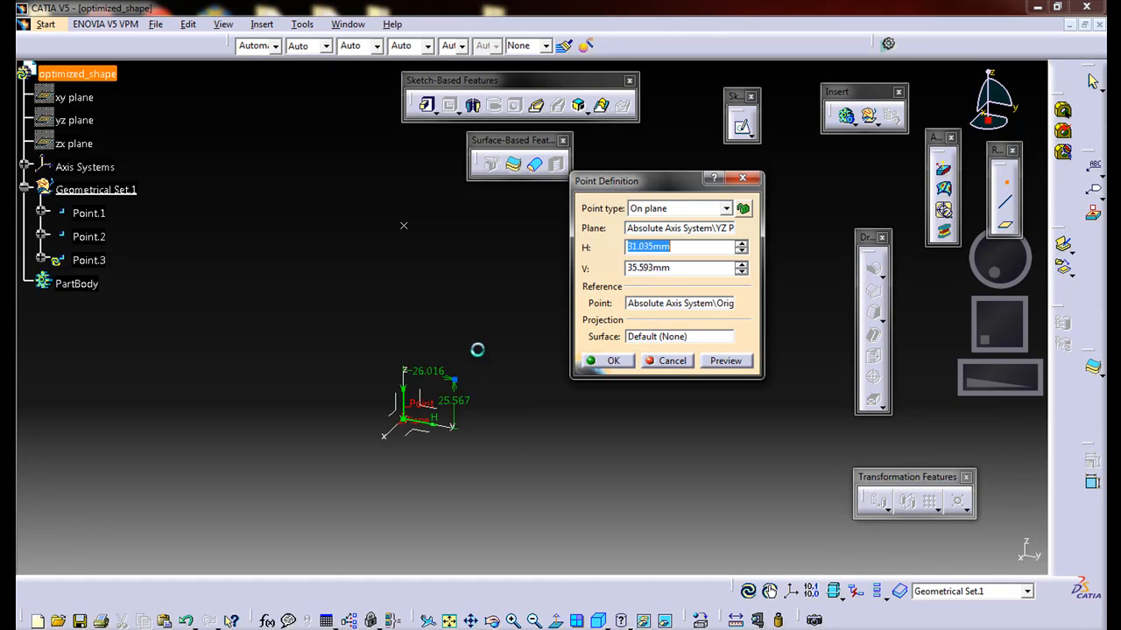
{"action": "left_click_drag", "start_coordinate": [612, 184], "coordinate": [741, 220]}
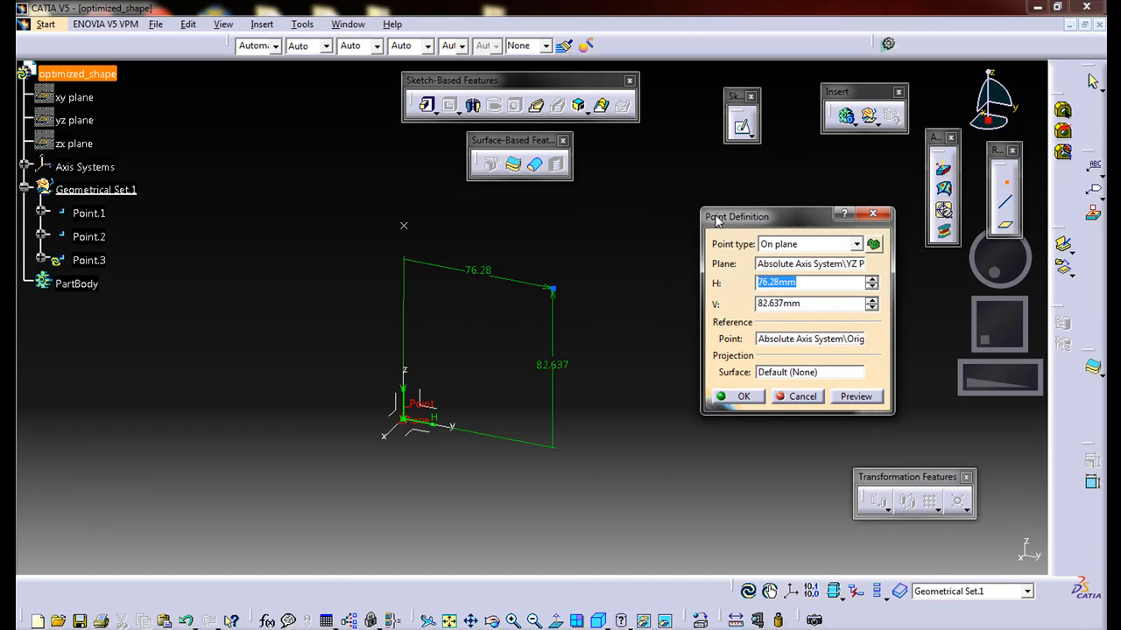
{"action": "left_click", "coordinate": [627, 326]}
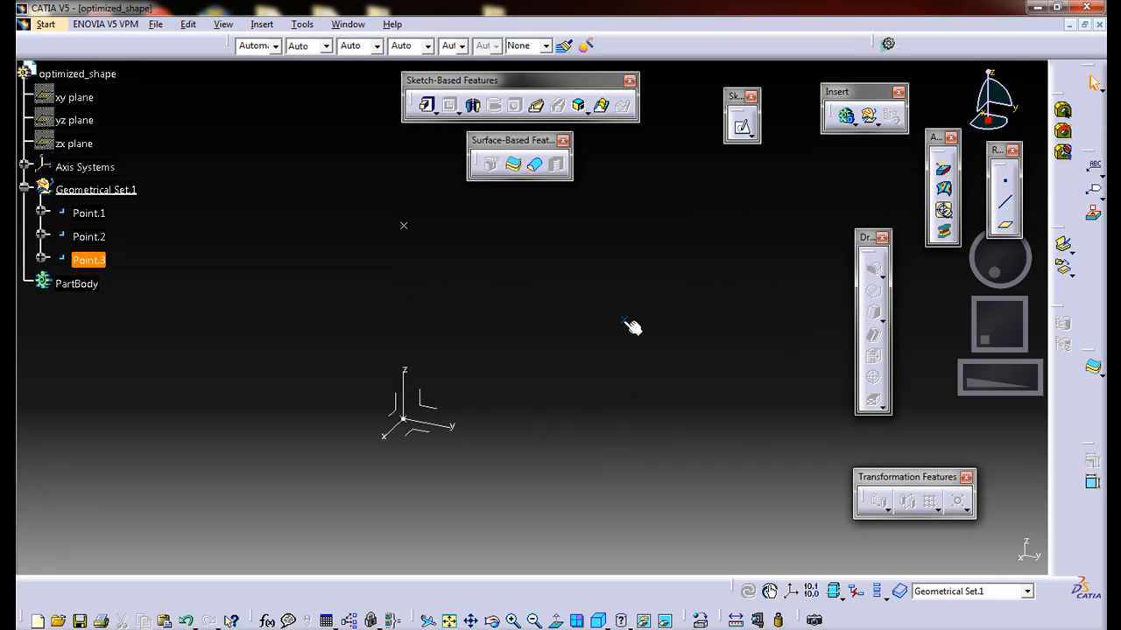
Step: Set the third point's H parameter to 125 mm and its V parameter to 75 mm
{"action": "left_click", "coordinate": [41, 260]}
{"action": "left_click", "coordinate": [121, 285]}
{"action": "double_click", "coordinate": [124, 287]}
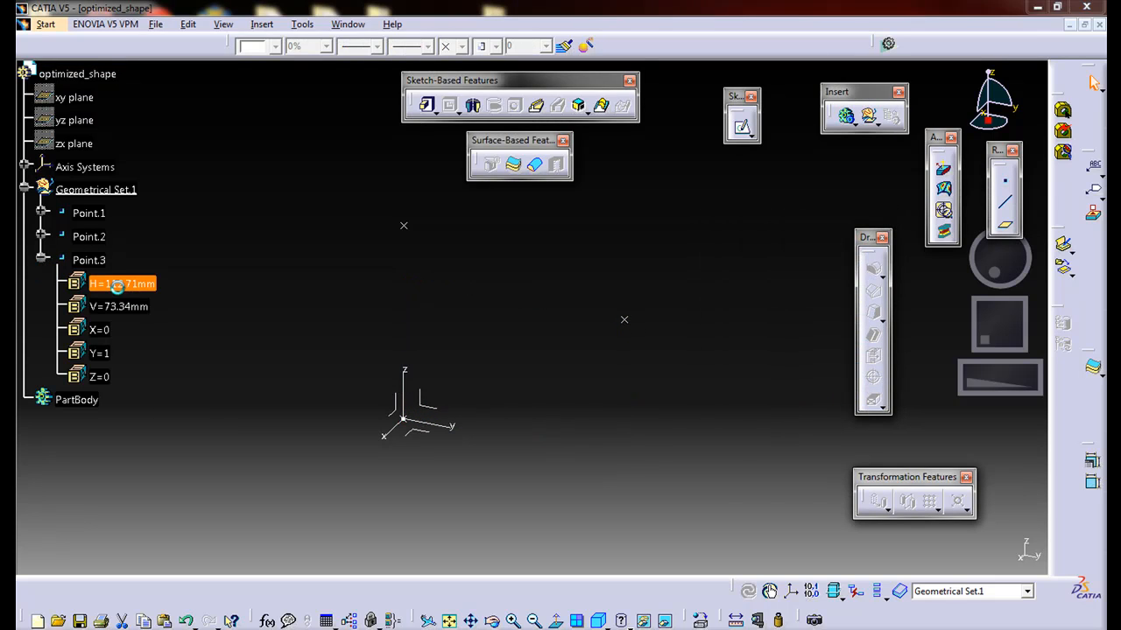
{"action": "type", "text": "125mm"}
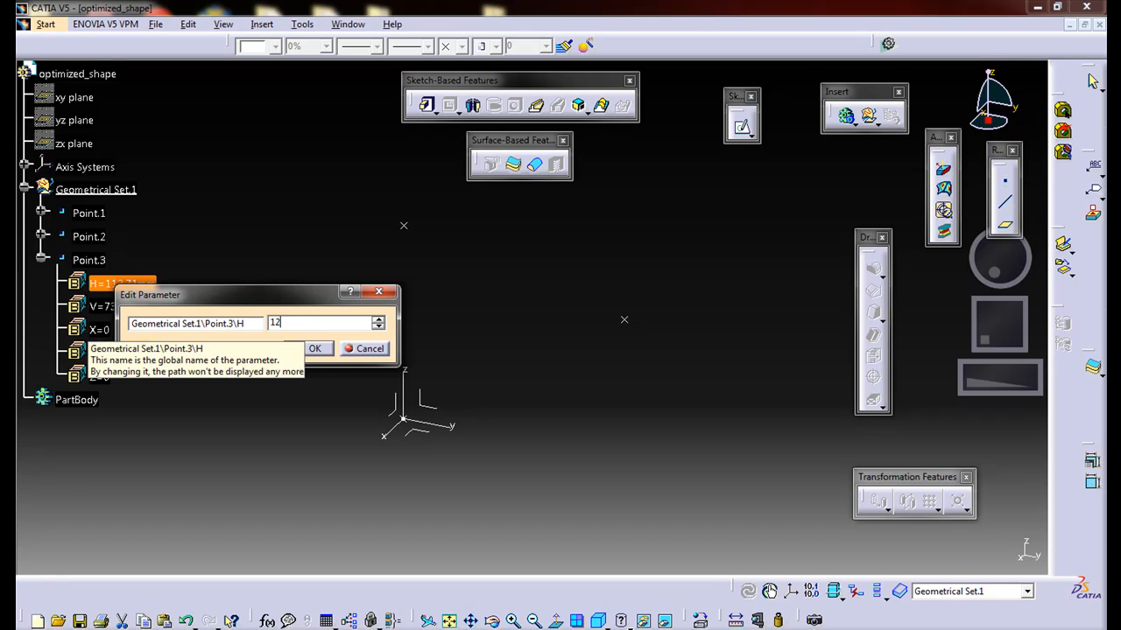
{"action": "left_click", "coordinate": [315, 350]}
{"action": "double_click", "coordinate": [110, 312]}
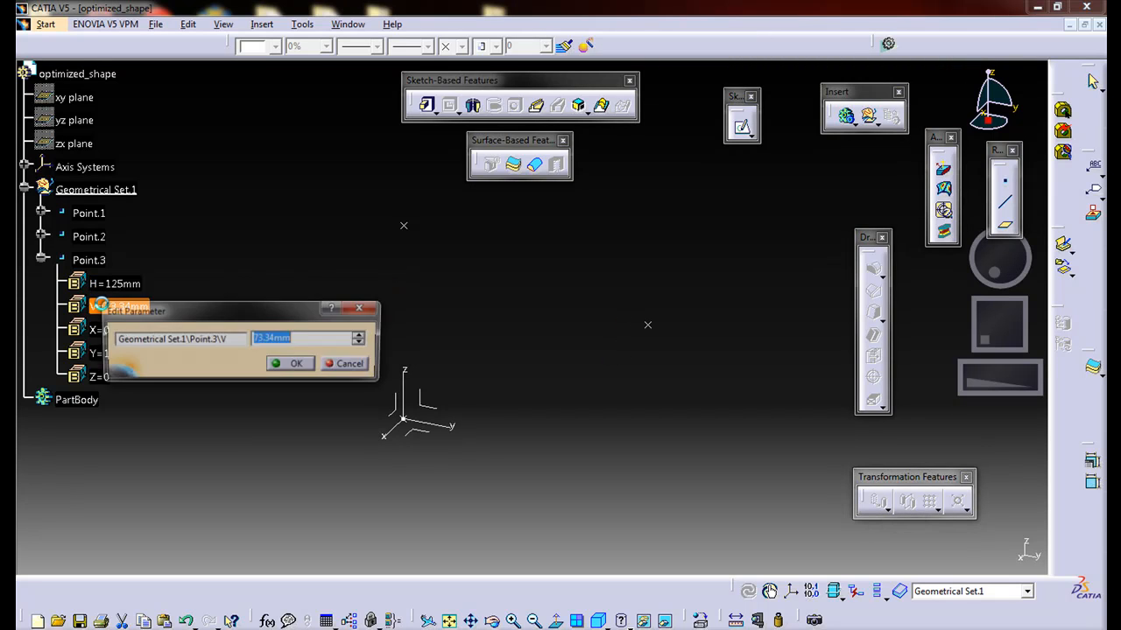
{"action": "type", "text": "75"}
{"action": "left_click", "coordinate": [288, 364]}
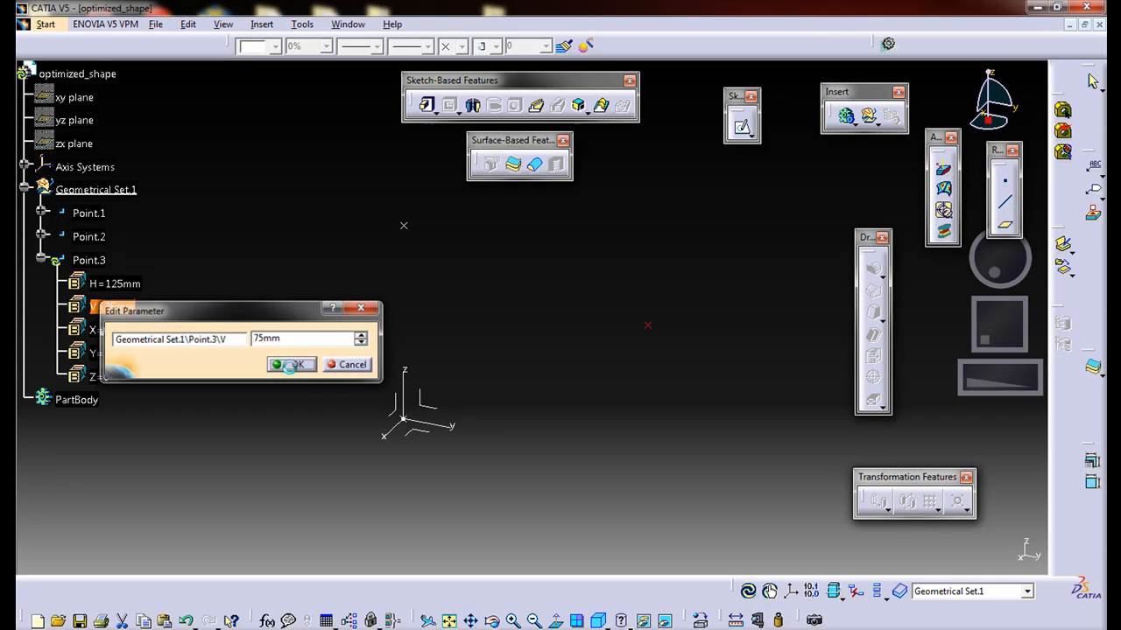
{"action": "left_click", "coordinate": [218, 446]}
{"action": "left_click", "coordinate": [42, 260]}
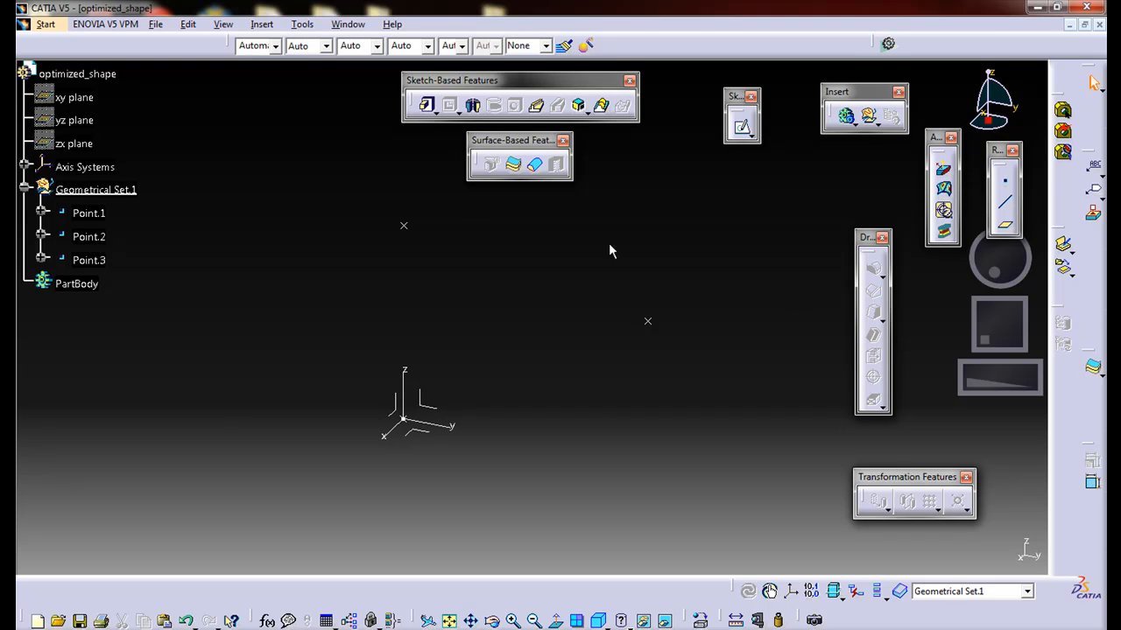
Step: Switch to the Wireframe and Surface Design workbench and move the floating tool palettes clear of the modelling area
{"action": "left_click", "coordinate": [47, 24]}
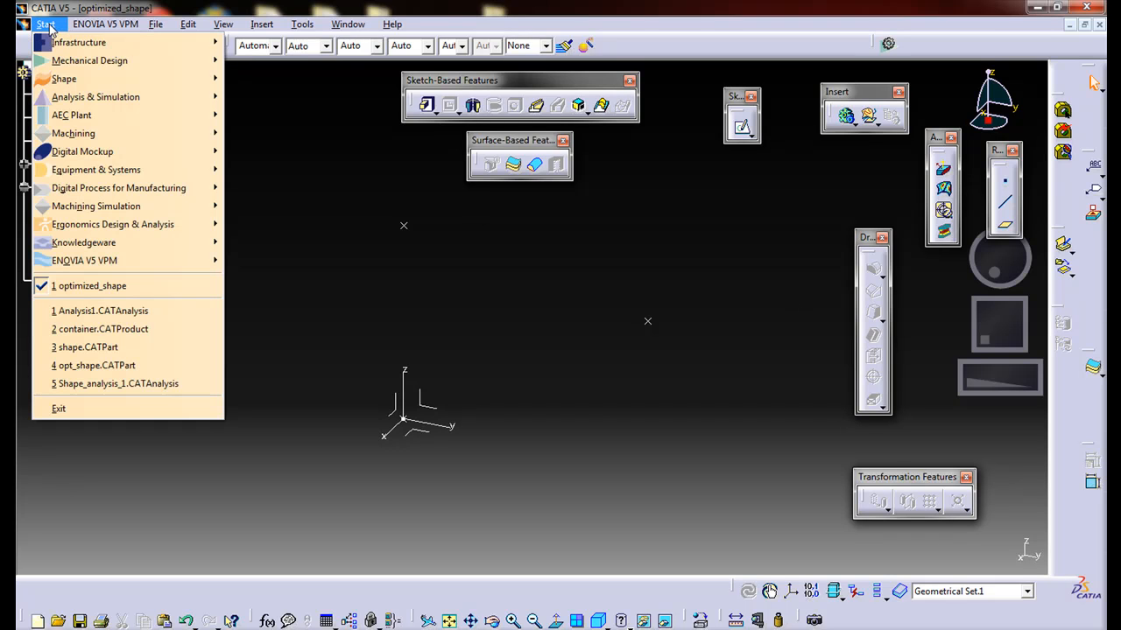
{"action": "mouse_move", "coordinate": [75, 64]}
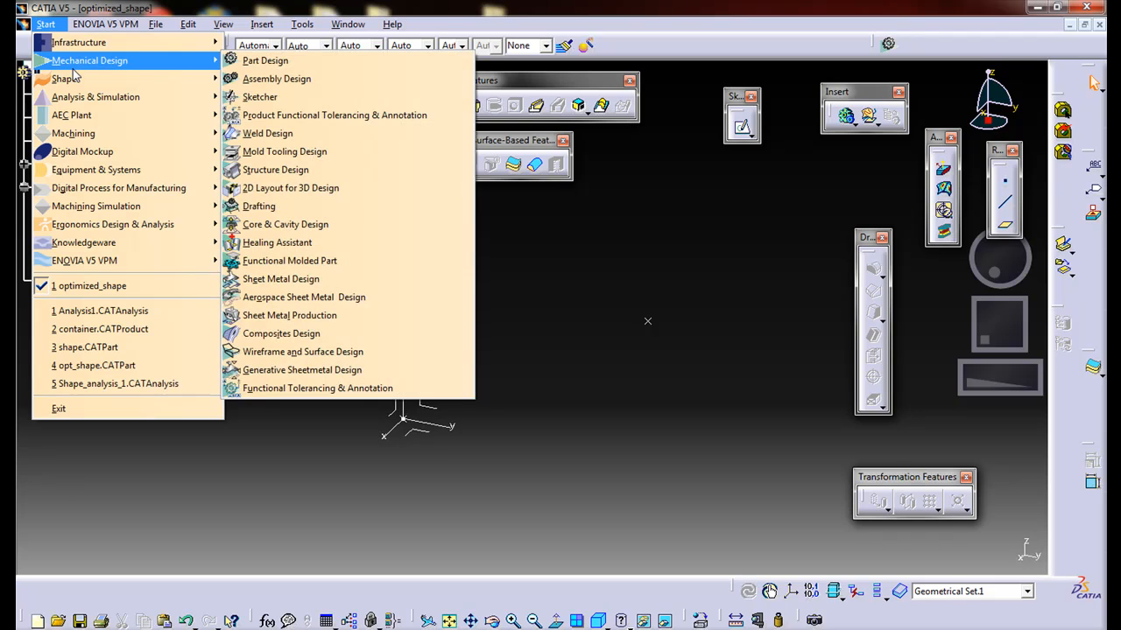
{"action": "left_click", "coordinate": [302, 351]}
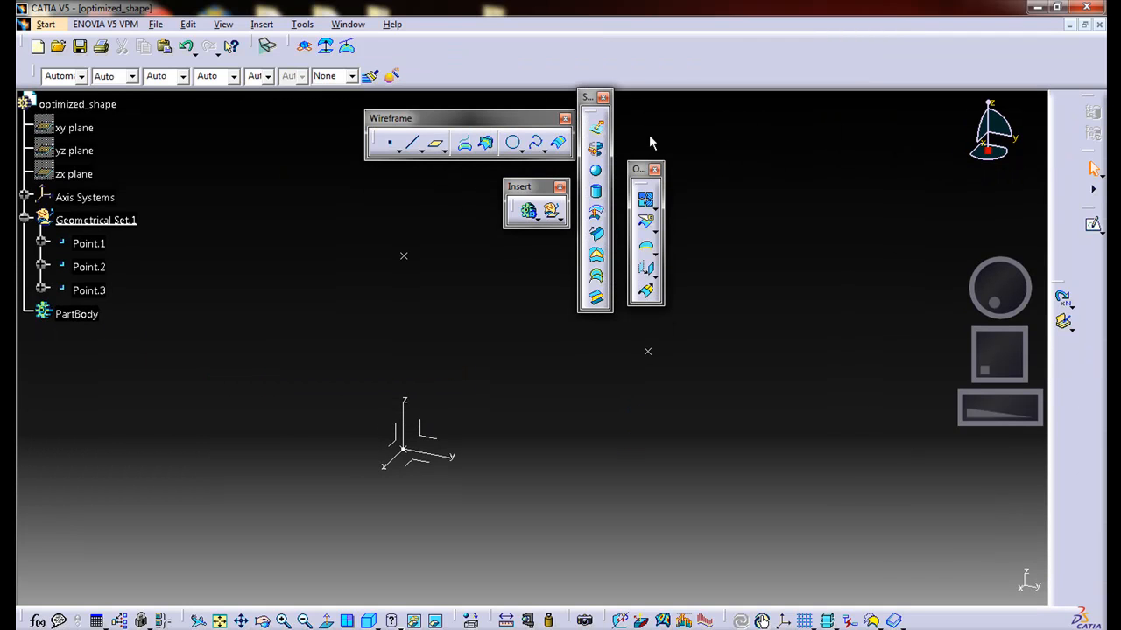
{"action": "left_click_drag", "start_coordinate": [584, 103], "coordinate": [807, 128]}
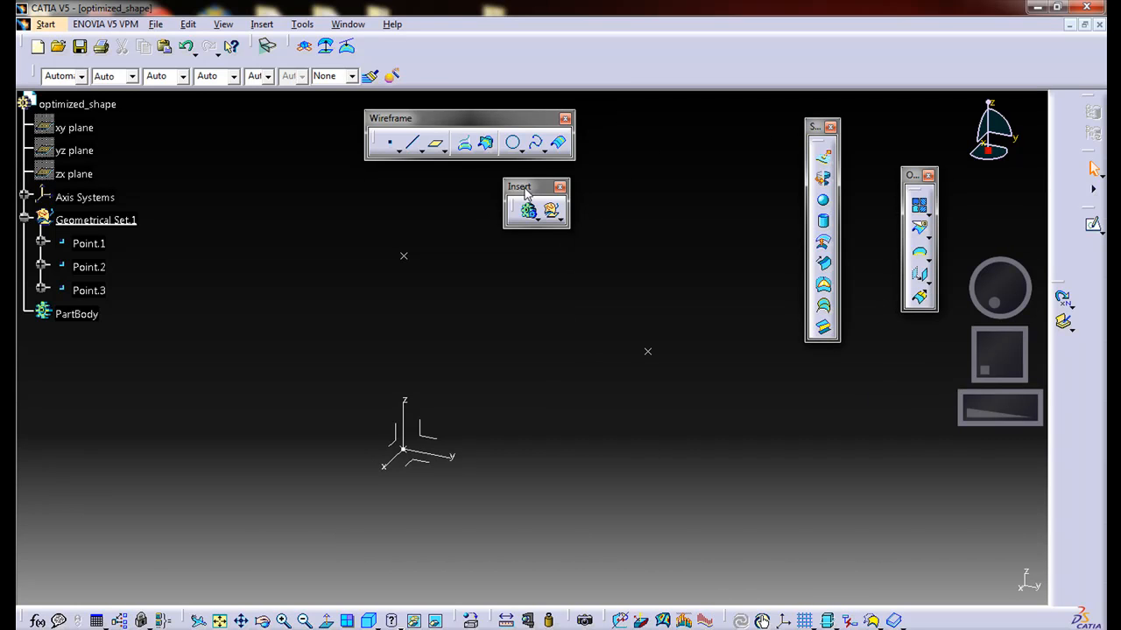
{"action": "left_click_drag", "start_coordinate": [706, 172], "coordinate": [684, 154]}
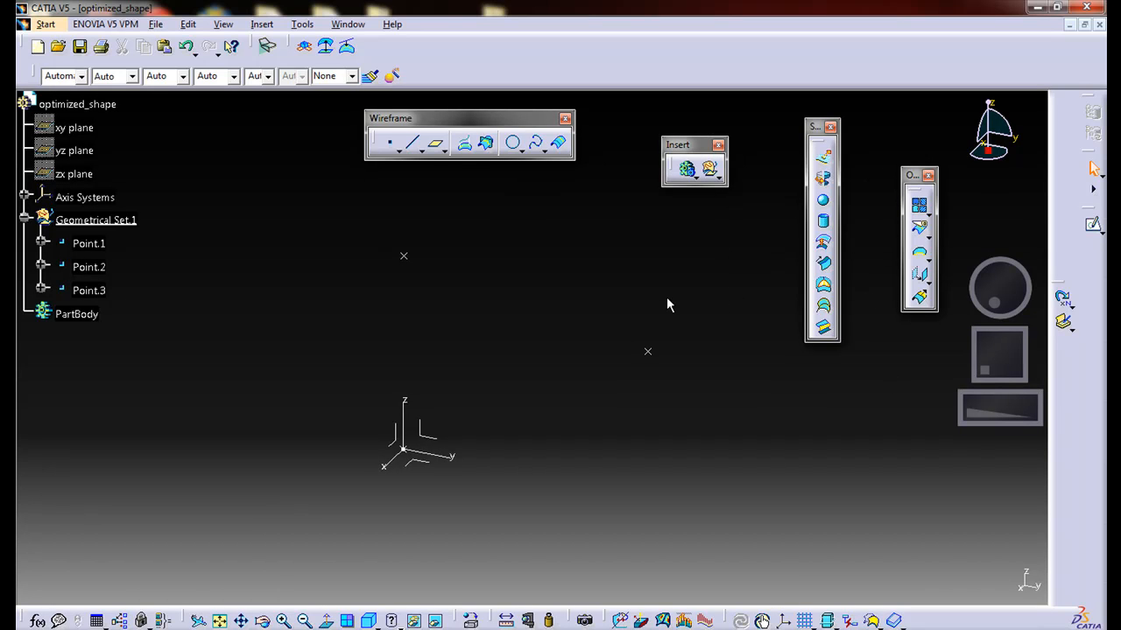
Step: Create a full circle of 20 mm radius on the YZ plane, centred on the origin point
{"action": "left_click", "coordinate": [514, 145]}
{"action": "left_click", "coordinate": [412, 456]}
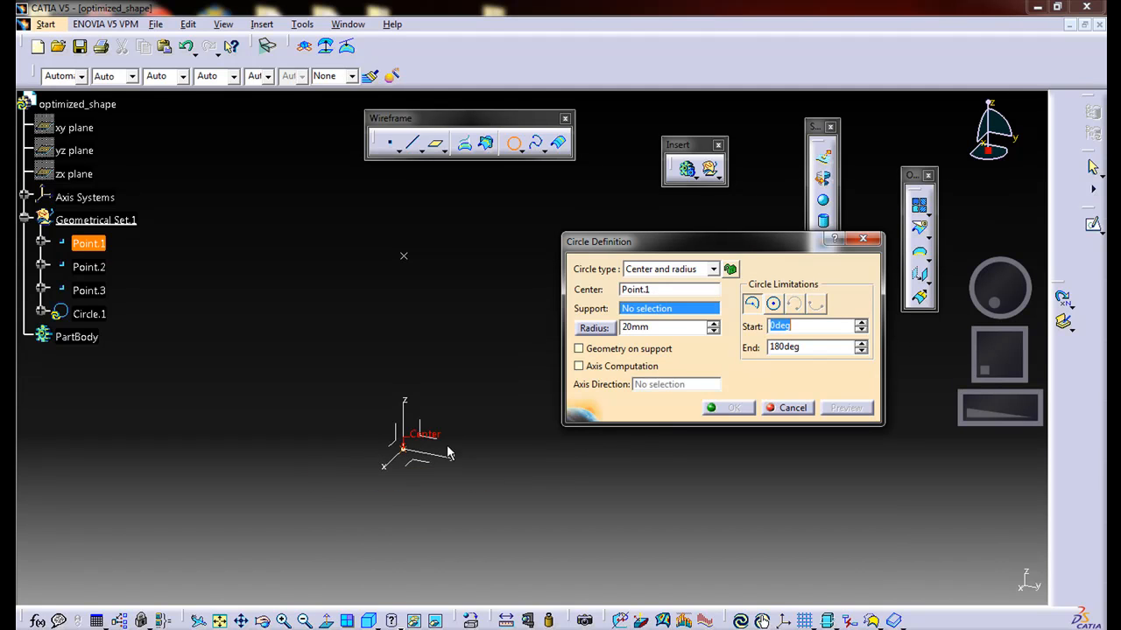
{"action": "left_click", "coordinate": [445, 449]}
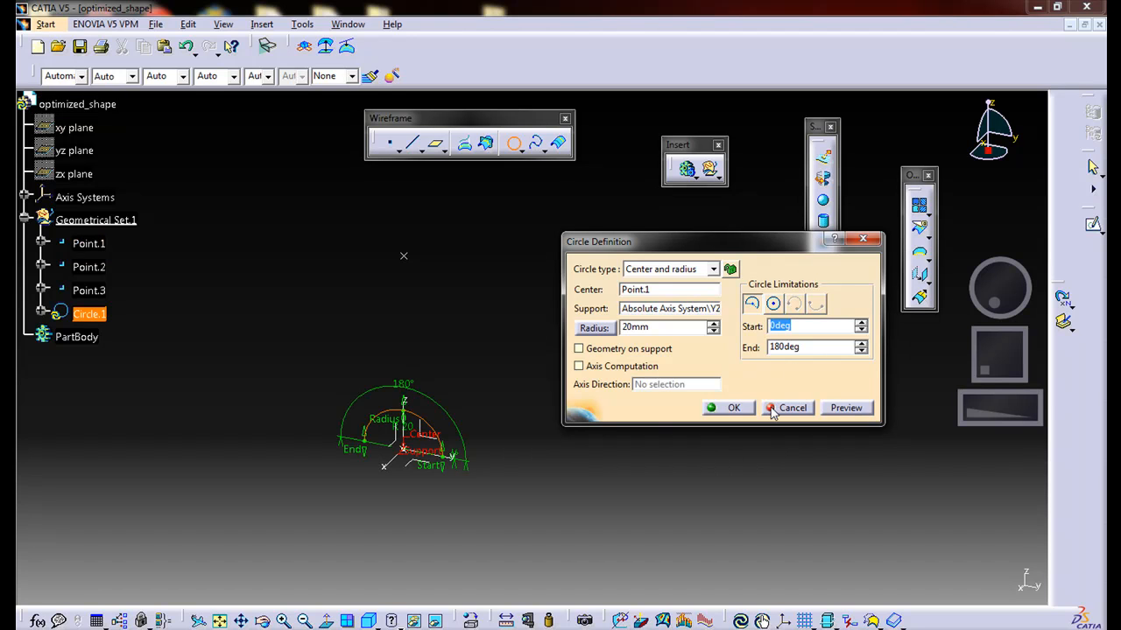
{"action": "left_click", "coordinate": [774, 304]}
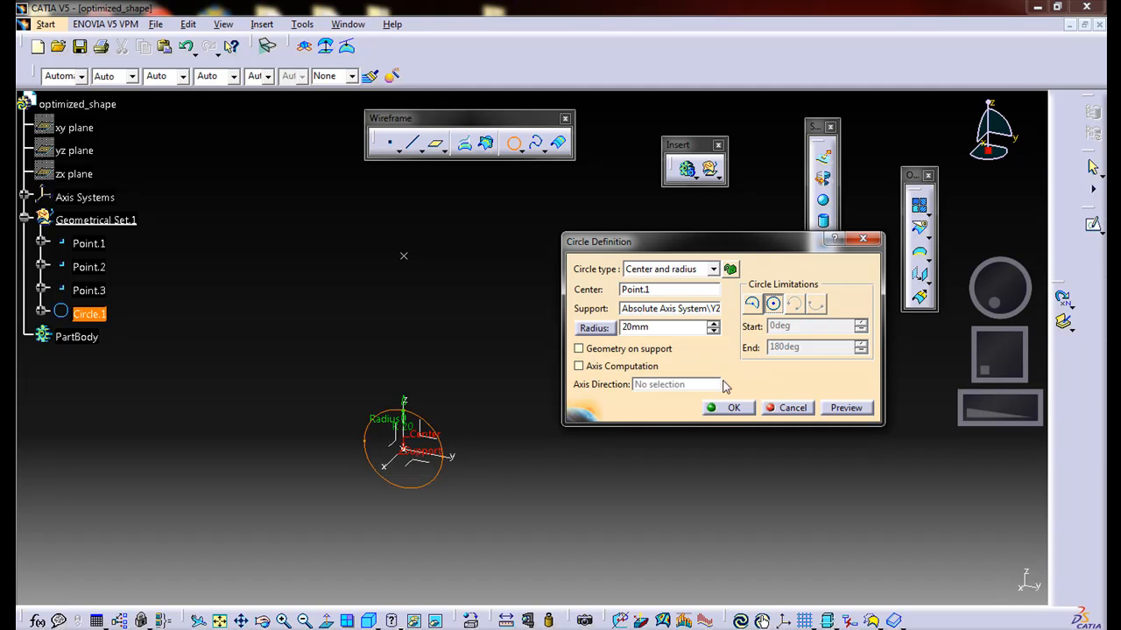
{"action": "left_click", "coordinate": [730, 409]}
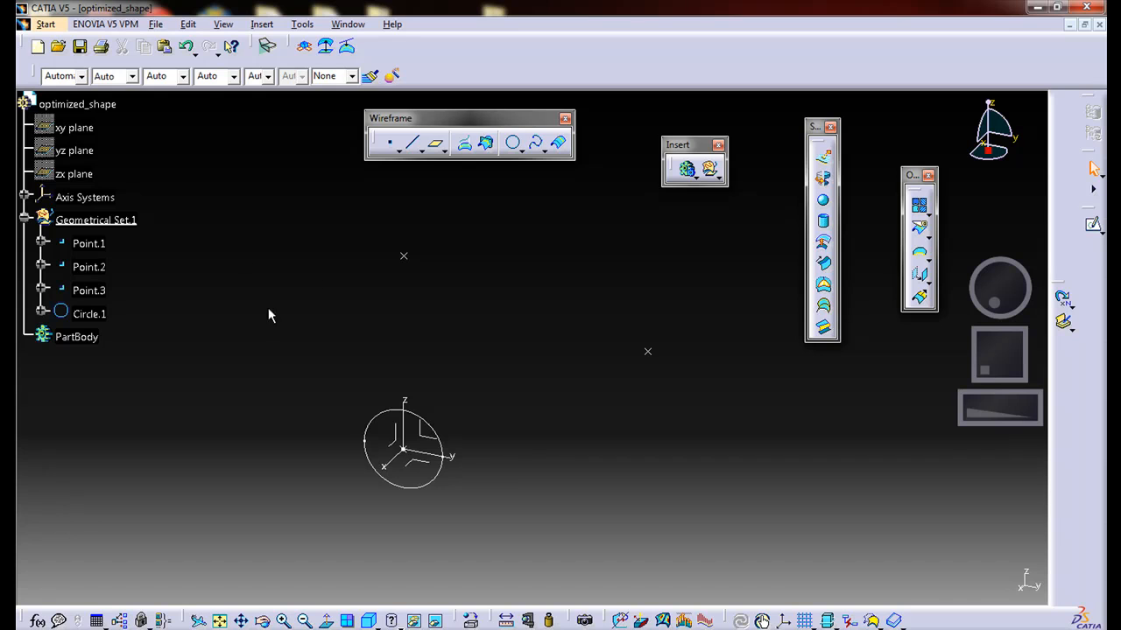
Step: Add a single-value user parameter of type Length to the part and expand the Parameters node
{"action": "left_click", "coordinate": [38, 622]}
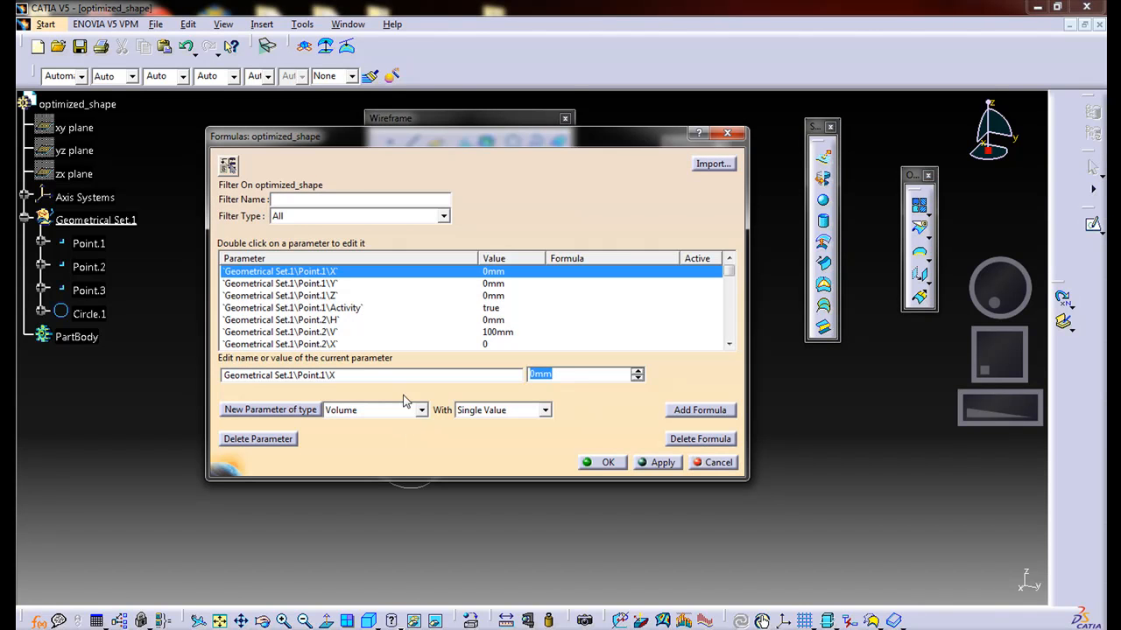
{"action": "left_click_drag", "start_coordinate": [506, 151], "coordinate": [576, 189]}
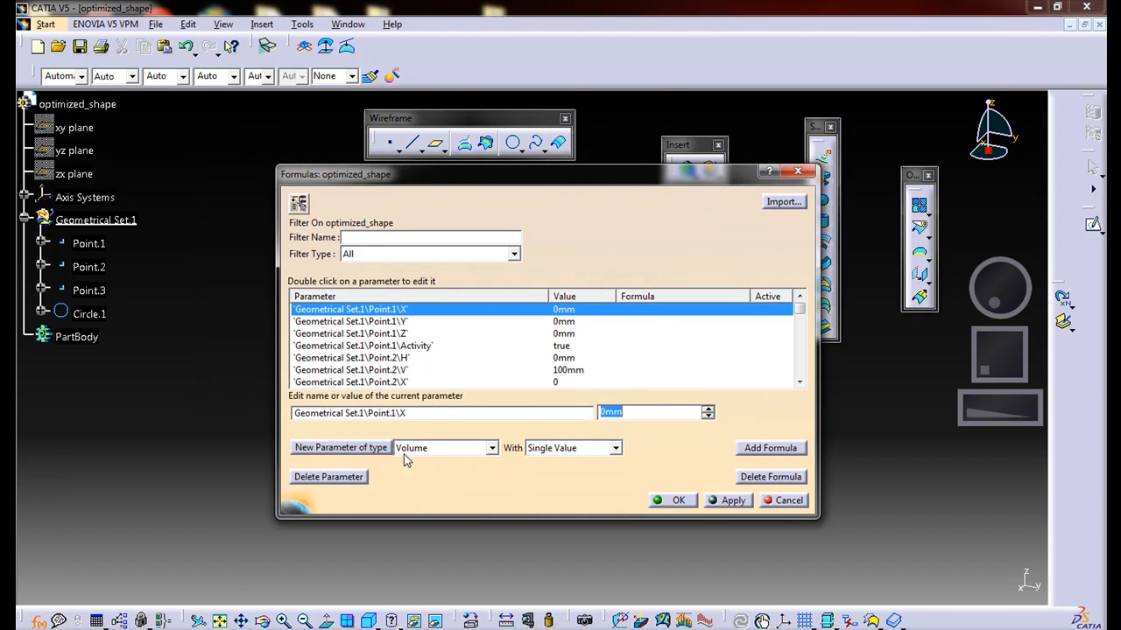
{"action": "left_click", "coordinate": [422, 447]}
{"action": "scroll", "coordinate": [663, 54], "scroll_direction": "up", "scroll_amount": 3}
{"action": "left_click", "coordinate": [492, 54]}
{"action": "left_click", "coordinate": [376, 450]}
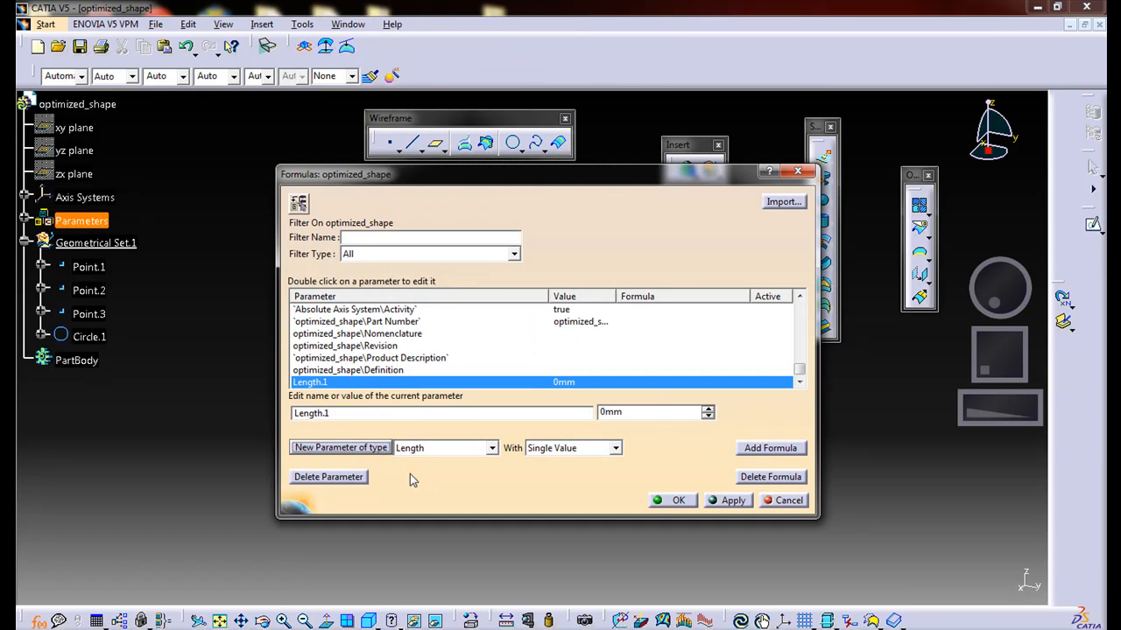
{"action": "left_click", "coordinate": [671, 500]}
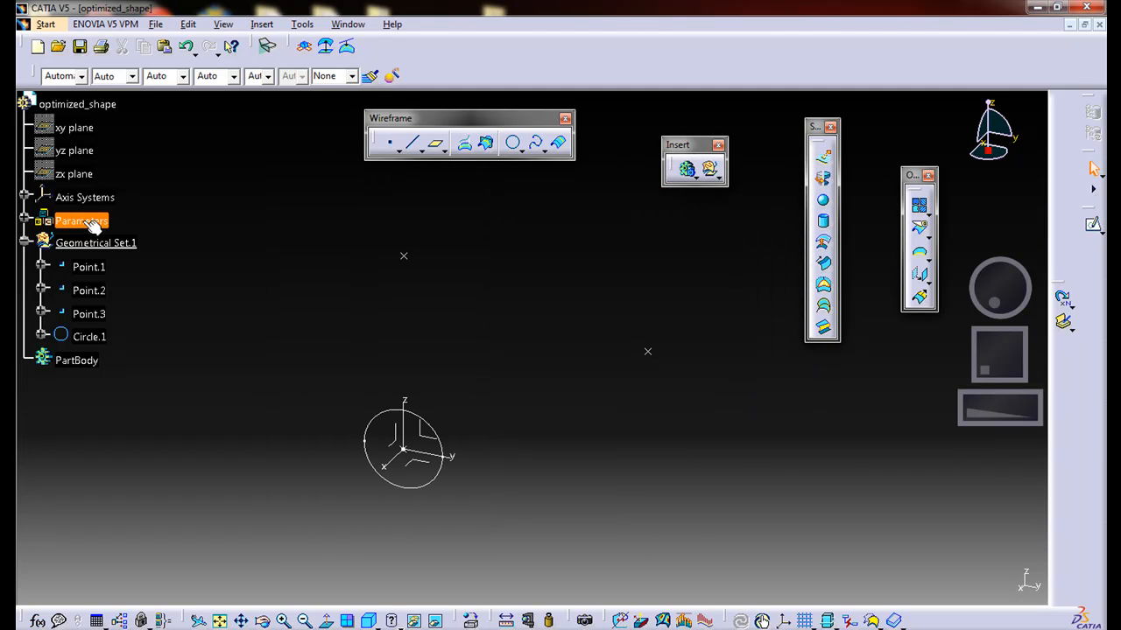
{"action": "left_click", "coordinate": [25, 221]}
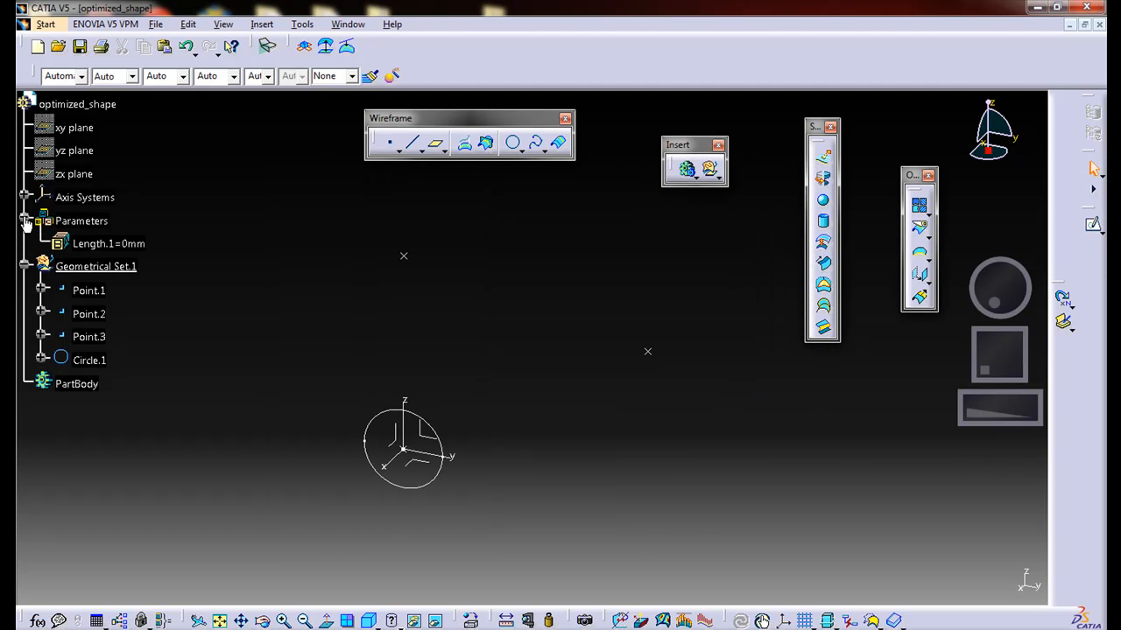
Step: Rename the new length parameter as HOLE_DIA and set its value to 6.35 mm
{"action": "double_click", "coordinate": [77, 243]}
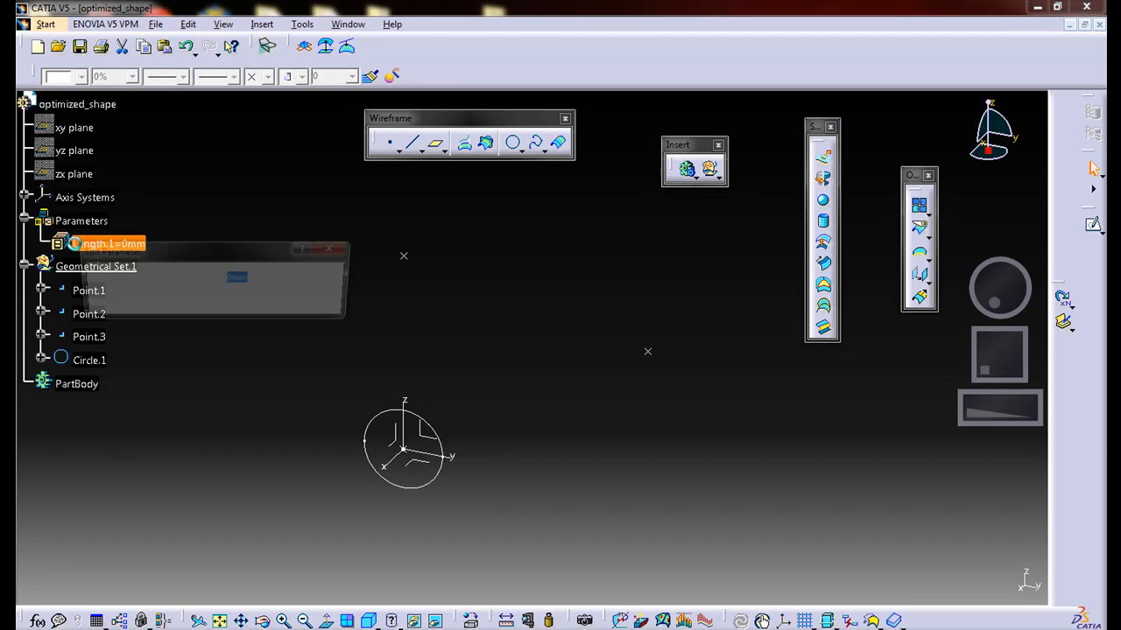
{"action": "left_click_drag", "start_coordinate": [214, 252], "coordinate": [371, 304]}
{"action": "left_click_drag", "start_coordinate": [290, 328], "coordinate": [183, 329]}
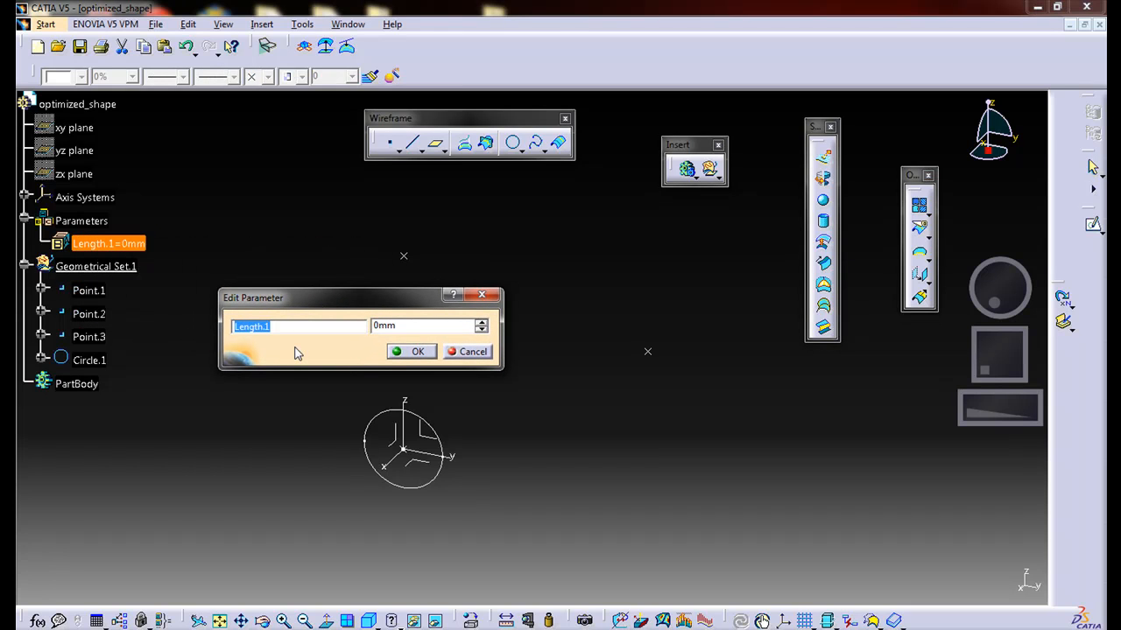
{"action": "type", "text": "HOLE_DIA"}
{"action": "left_click_drag", "start_coordinate": [426, 326], "coordinate": [354, 328]}
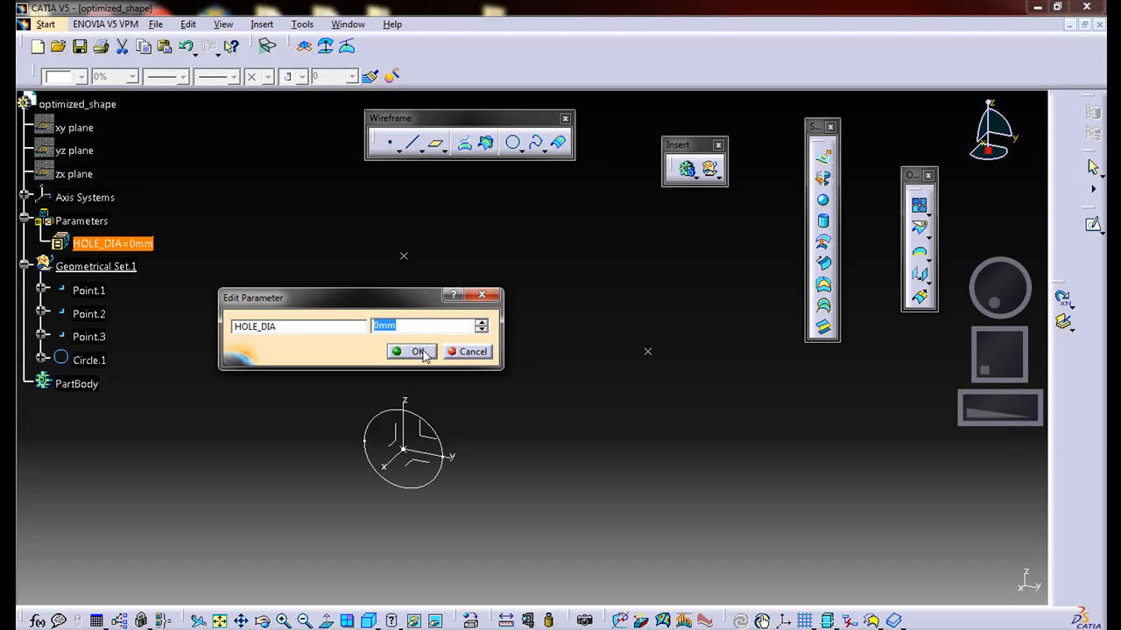
{"action": "key", "text": "BackSpace"}
{"action": "left_click", "coordinate": [417, 353]}
{"action": "left_click", "coordinate": [415, 358]}
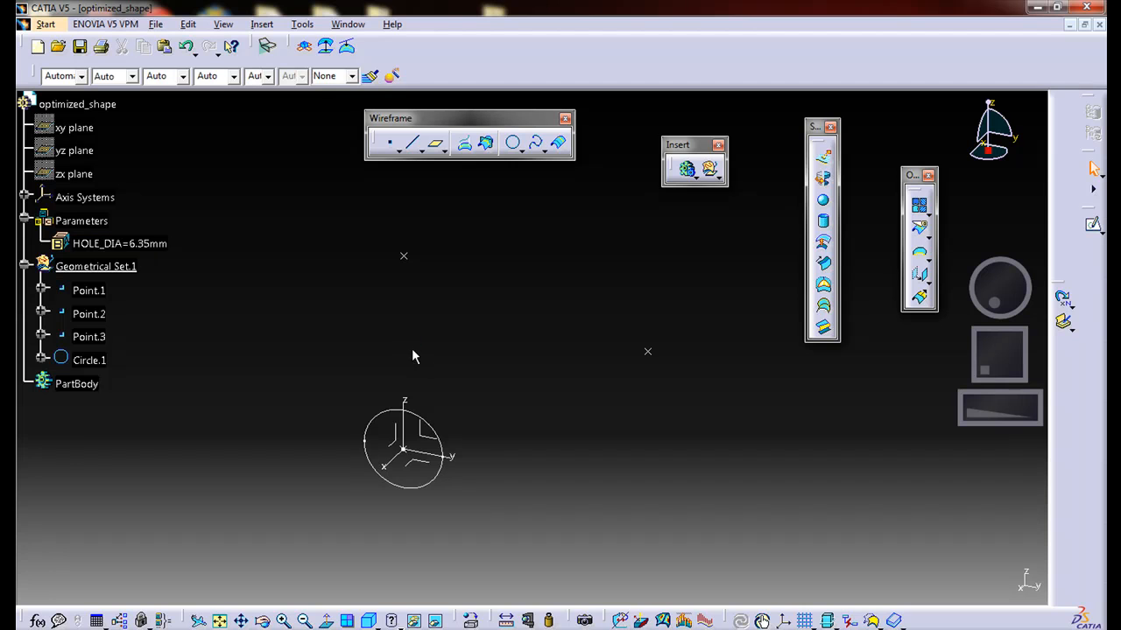
Step: Define the origin circle by diameter instead of radius and link that diameter to the HOLE_DIA parameter
{"action": "left_click", "coordinate": [41, 360]}
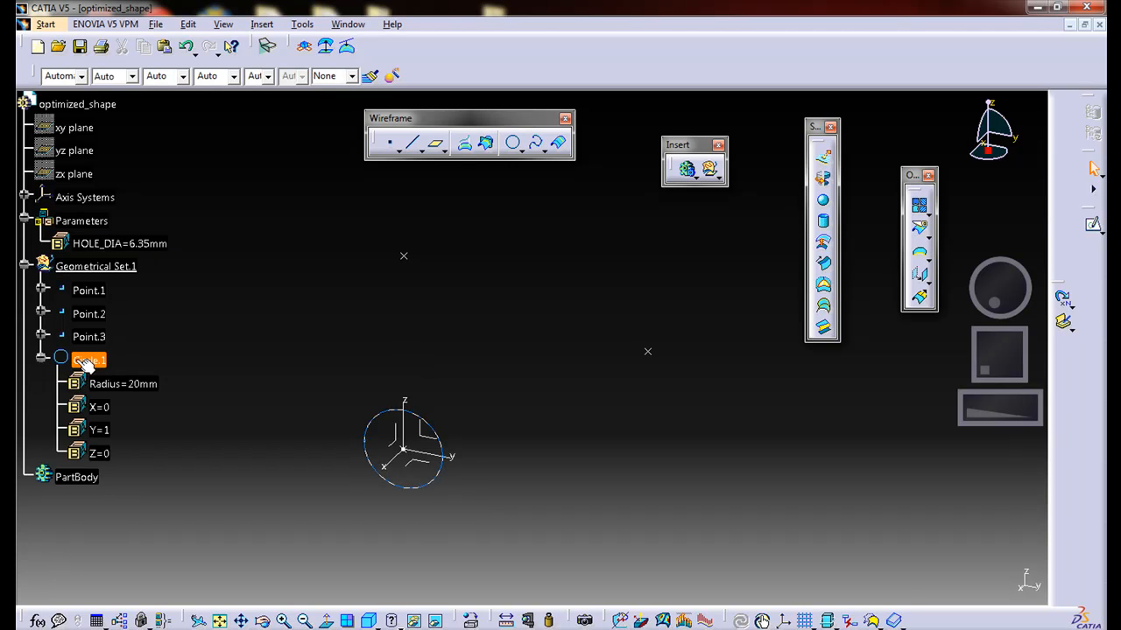
{"action": "left_click", "coordinate": [88, 359]}
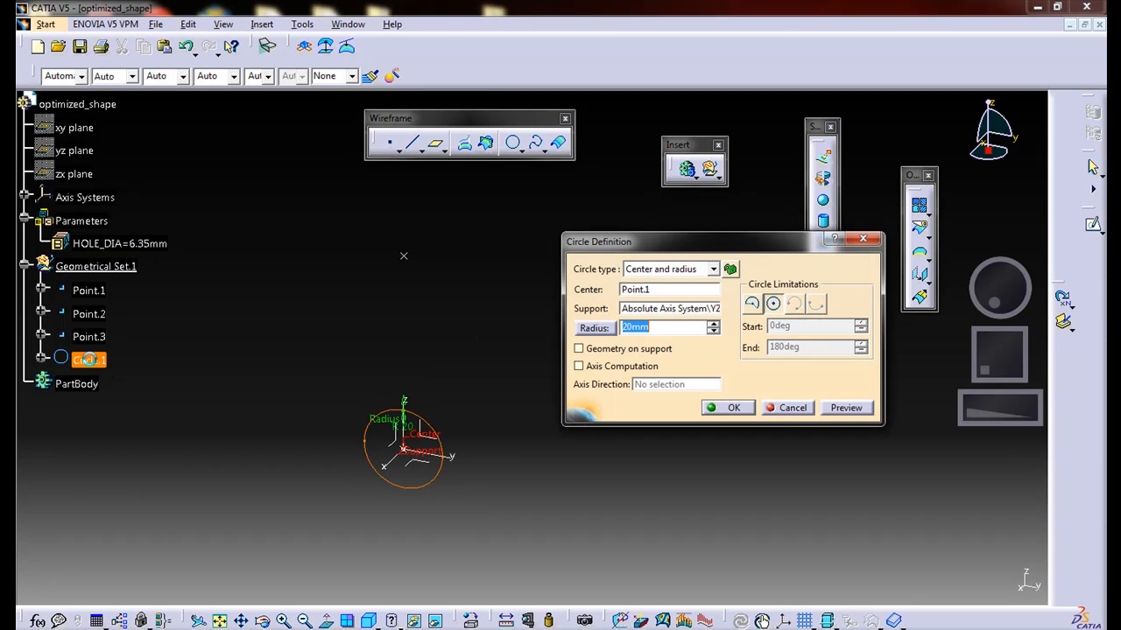
{"action": "left_click_drag", "start_coordinate": [656, 248], "coordinate": [651, 288]}
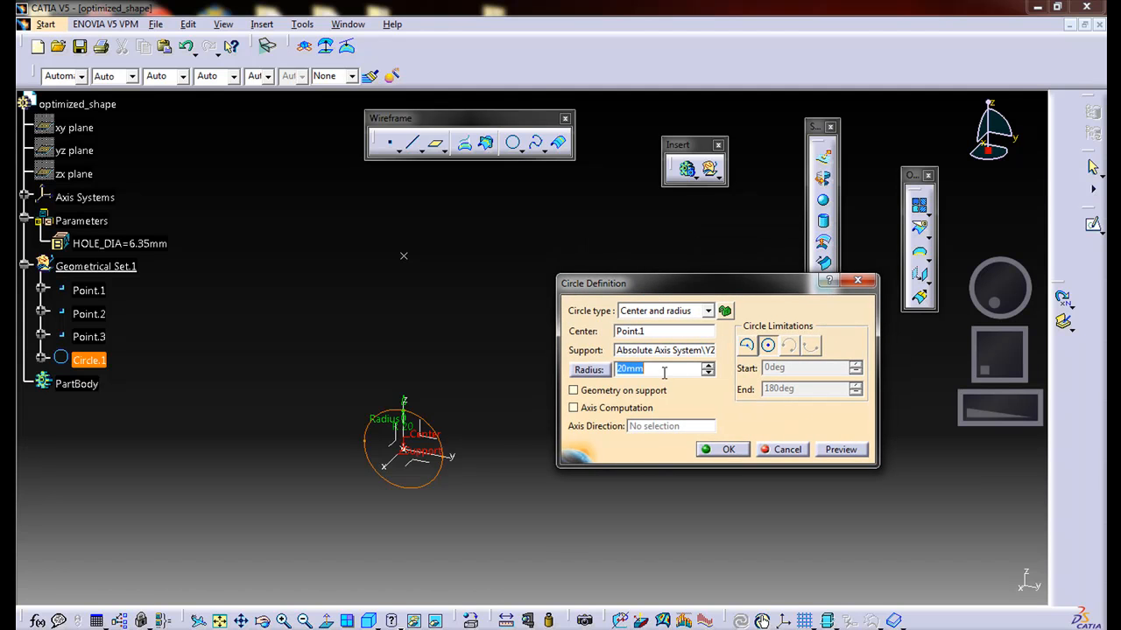
{"action": "left_click", "coordinate": [601, 370]}
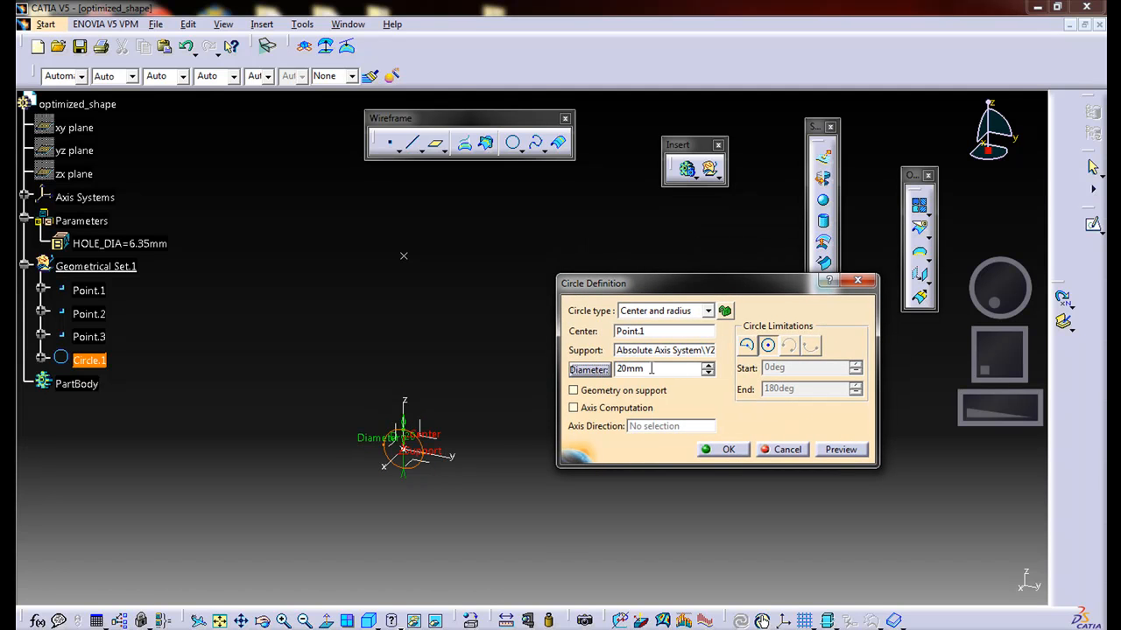
{"action": "type", "text": "="}
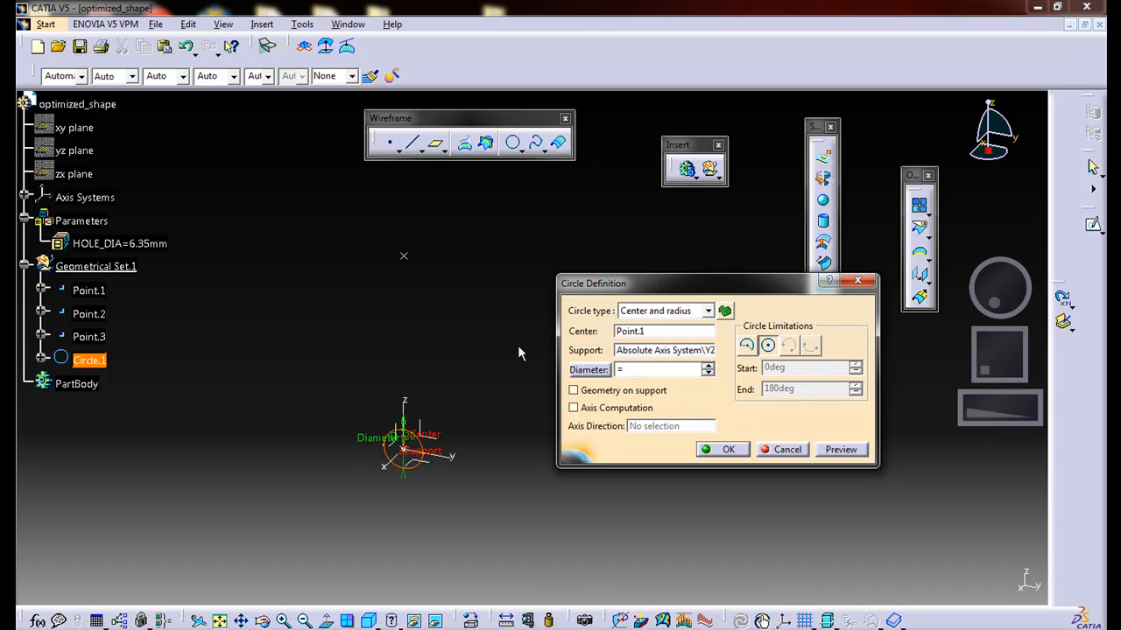
{"action": "left_click", "coordinate": [114, 243]}
{"action": "key", "text": "Return"}
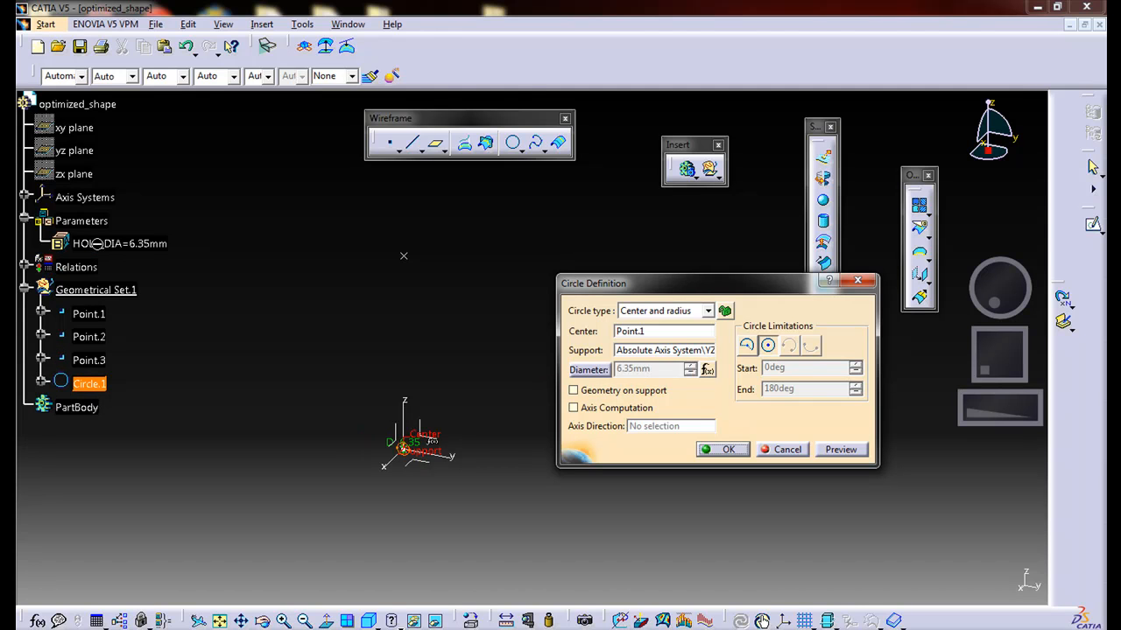
{"action": "left_click", "coordinate": [725, 449]}
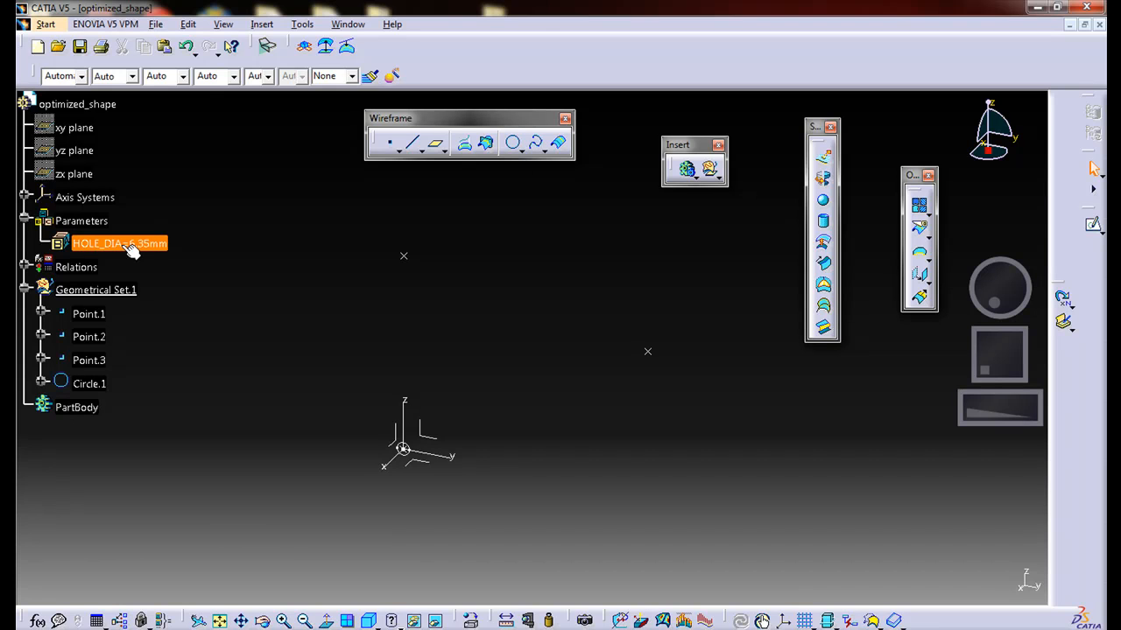
Step: Create a full circle centred on Point.3 on the YZ plane, with its diameter linked to HOLE_DIA
{"action": "left_click", "coordinate": [514, 141]}
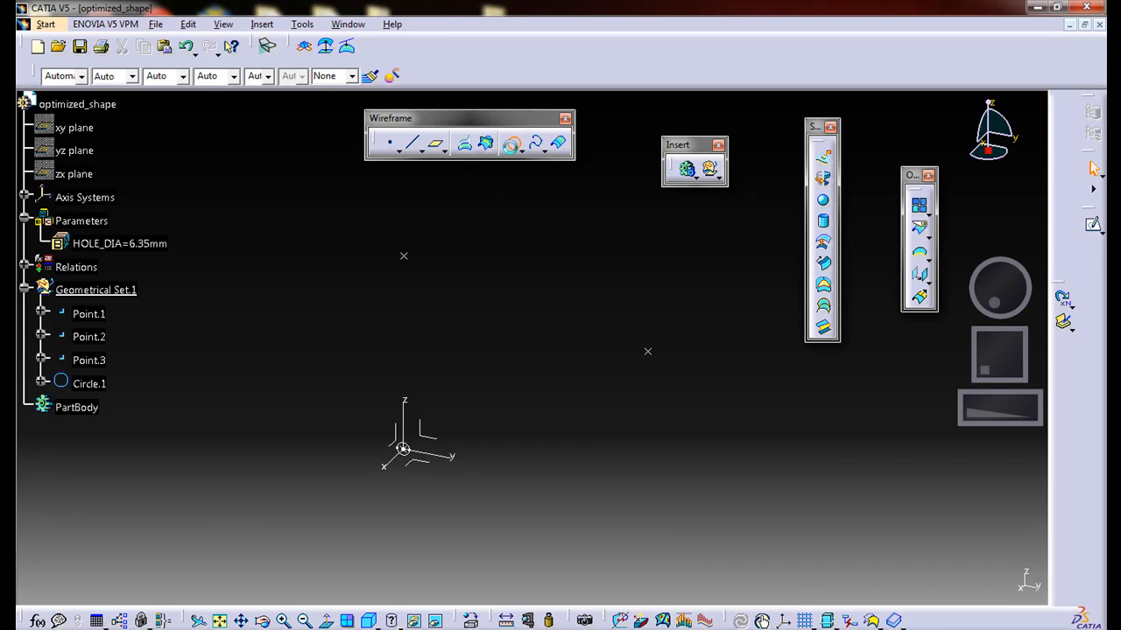
{"action": "left_click_drag", "start_coordinate": [680, 287], "coordinate": [820, 331]}
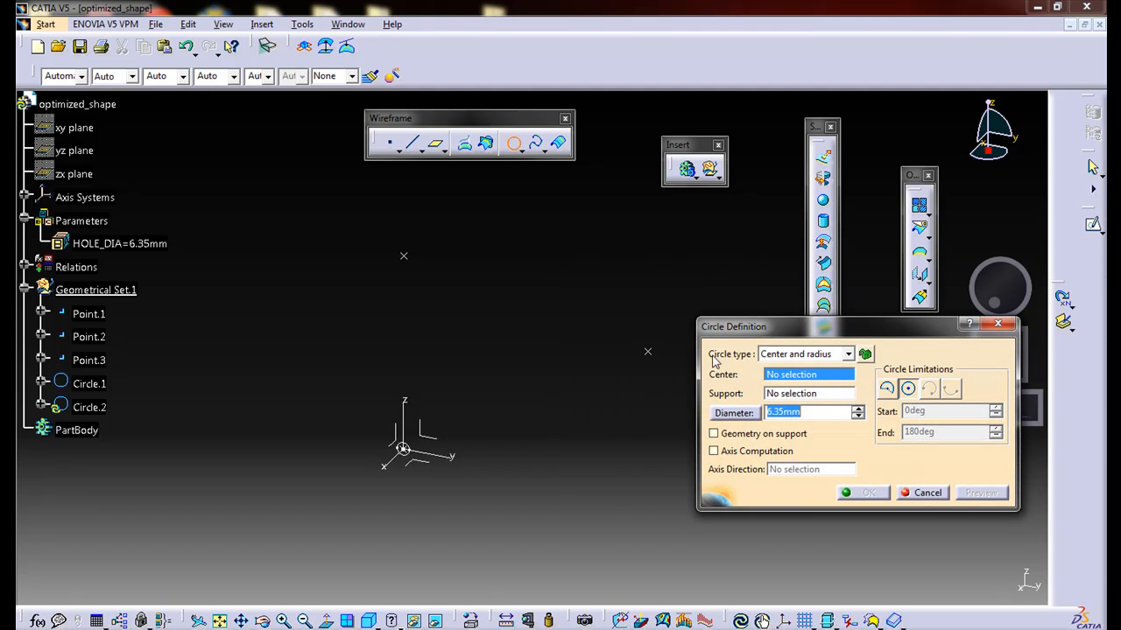
{"action": "left_click", "coordinate": [648, 345]}
{"action": "left_click", "coordinate": [444, 444]}
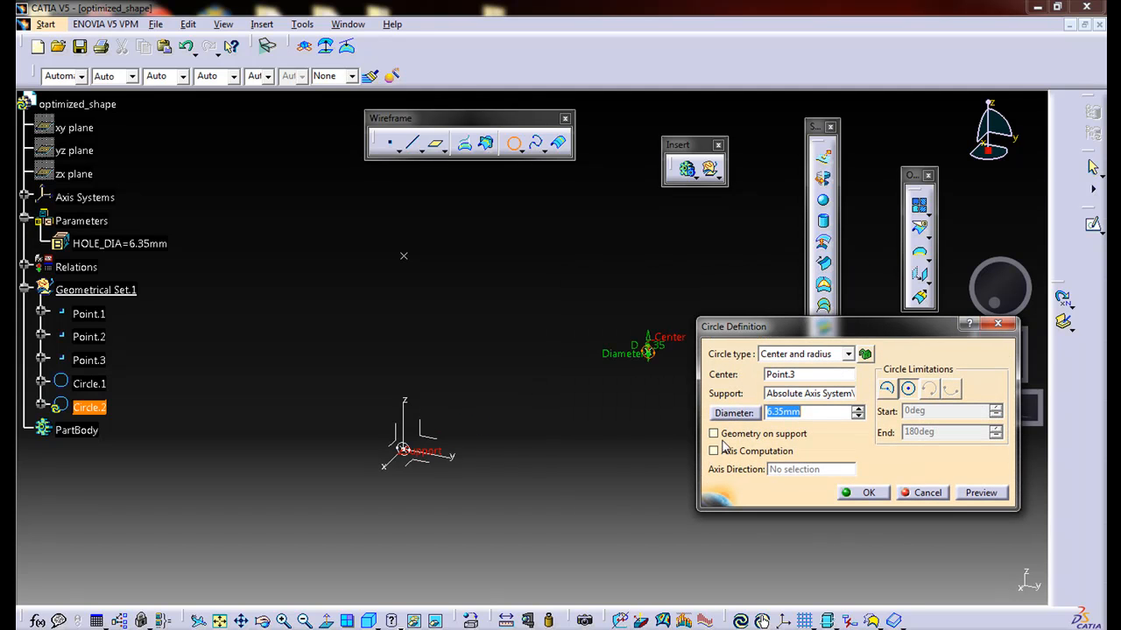
{"action": "type", "text": "="}
{"action": "left_click", "coordinate": [151, 243]}
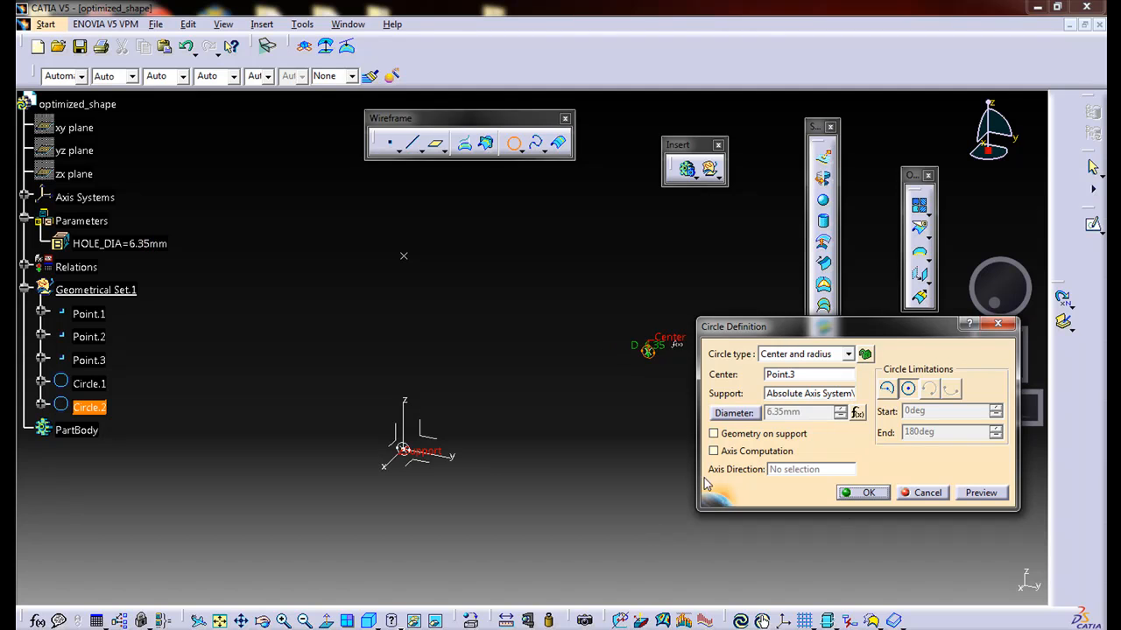
{"action": "left_click", "coordinate": [866, 493]}
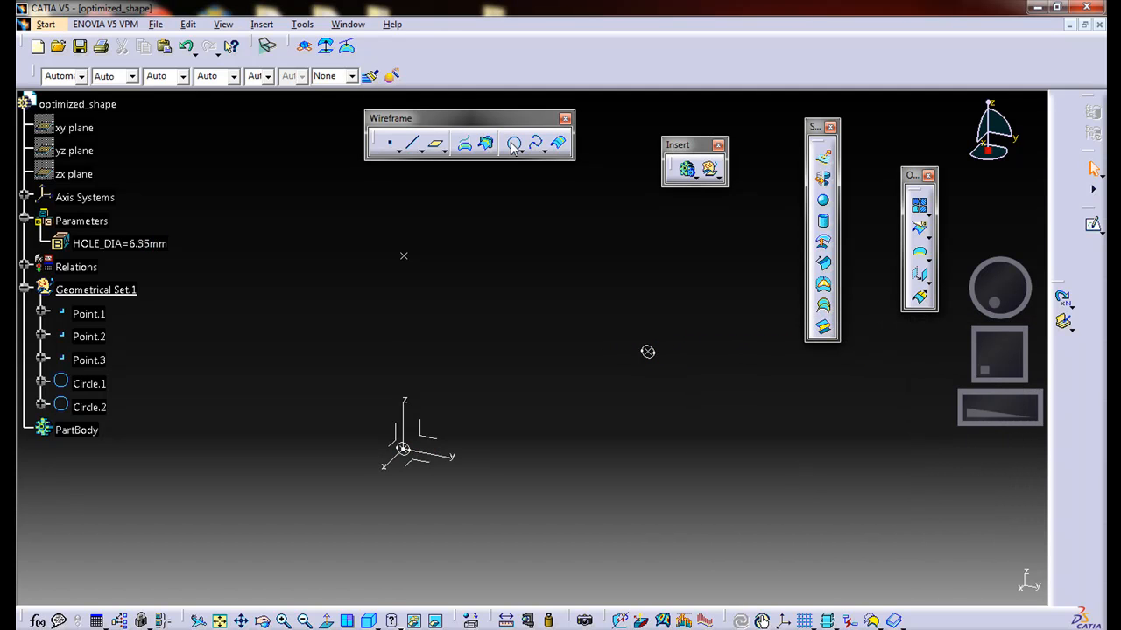
Step: Create a full circle centred on Point.2 on the YZ plane, with its diameter linked to HOLE_DIA
{"action": "left_click", "coordinate": [403, 256]}
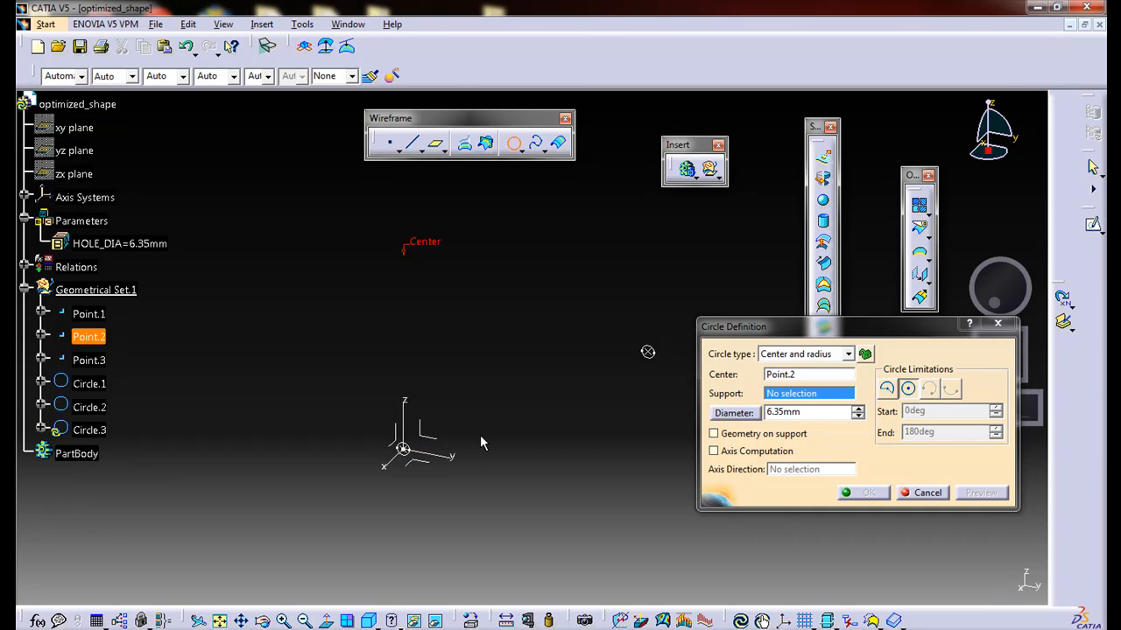
{"action": "left_click", "coordinate": [423, 443]}
{"action": "type", "text": "="}
{"action": "left_click", "coordinate": [145, 246]}
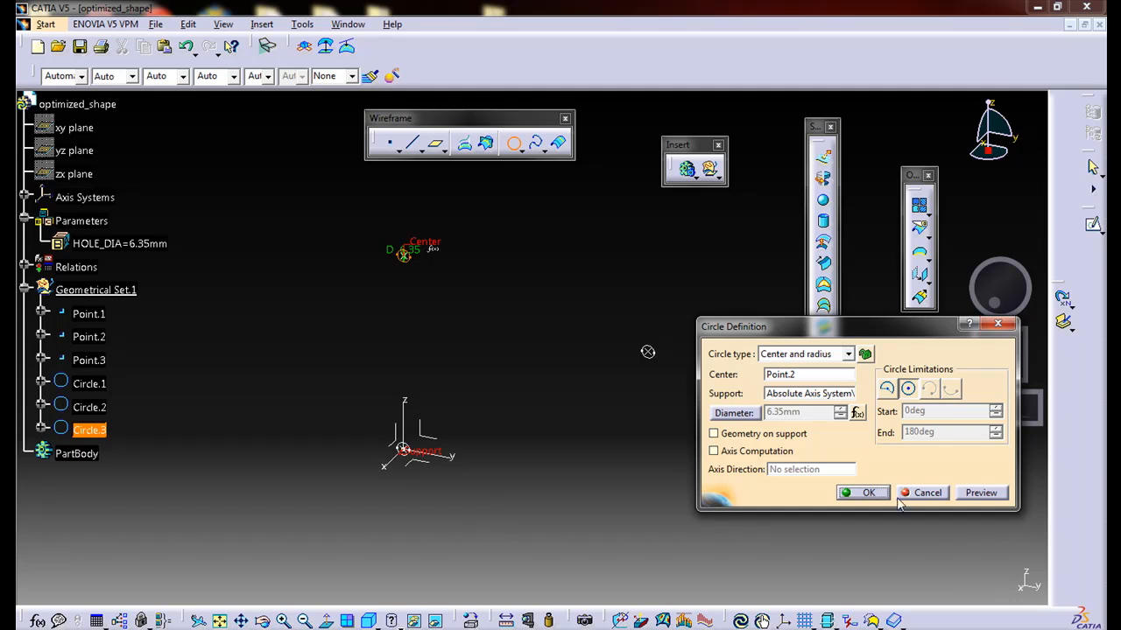
{"action": "left_click", "coordinate": [865, 493]}
Step: Try a HOLE_DIA value of 25 mm on the three linked circles and undo the change
{"action": "middle_click_drag", "start_coordinate": [660, 454], "coordinate": [660, 430], "text": "ctrl"}
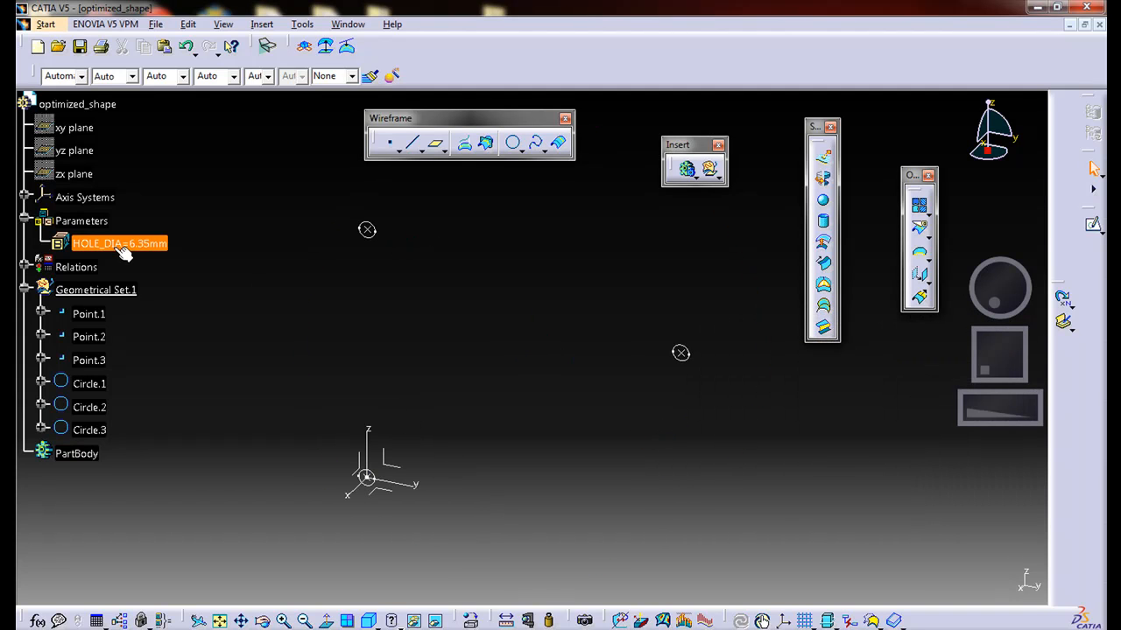
{"action": "double_click", "coordinate": [110, 247]}
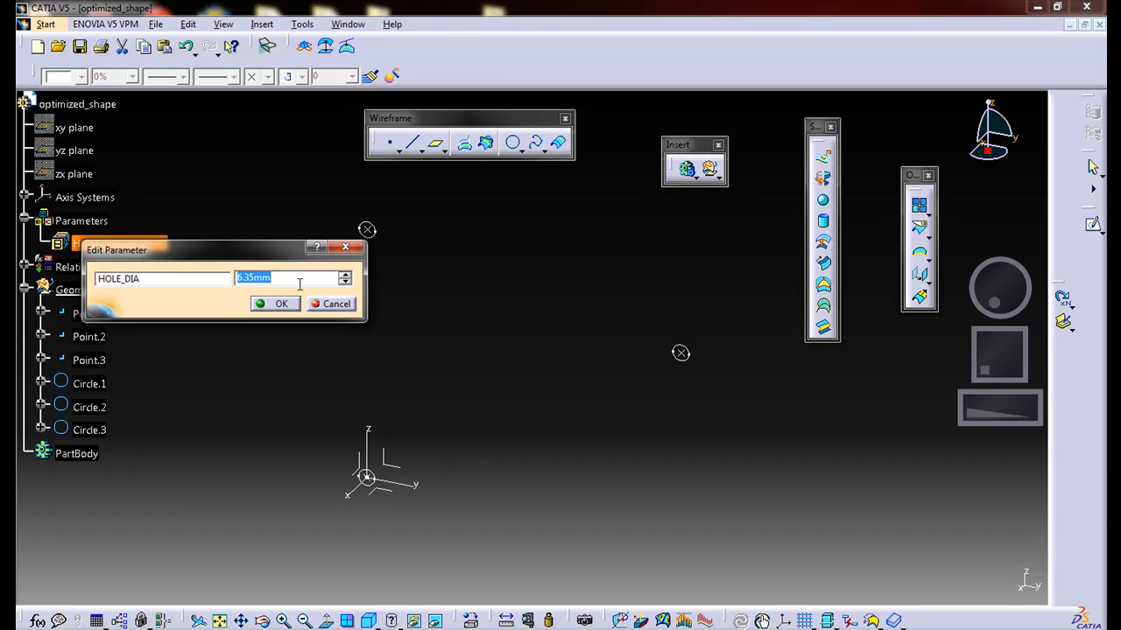
{"action": "type", "text": "25"}
{"action": "left_click", "coordinate": [280, 305]}
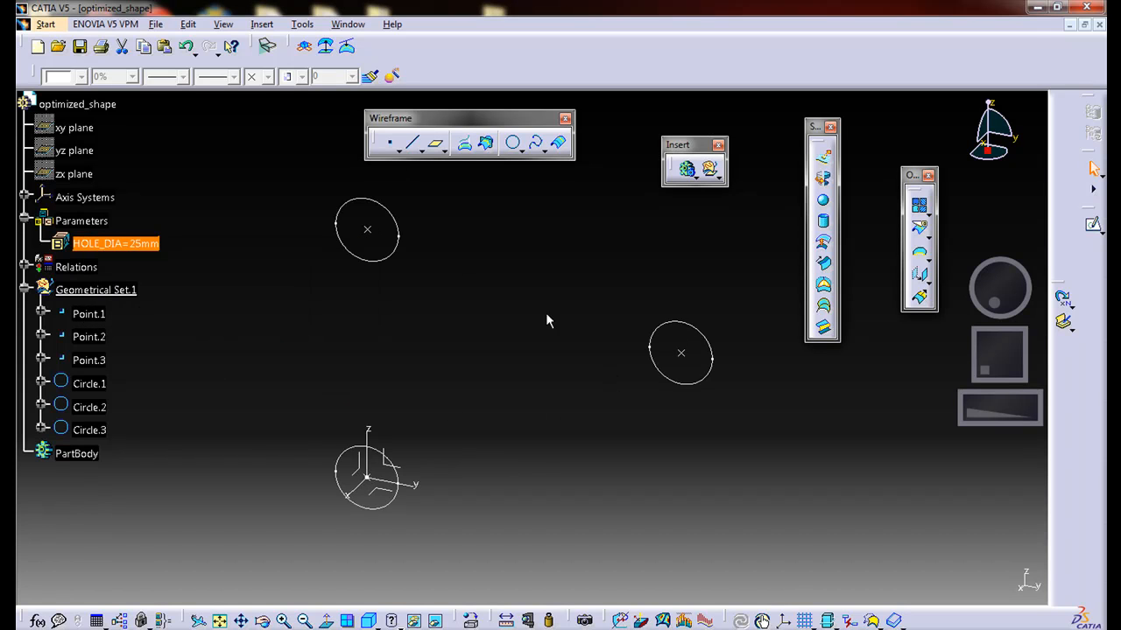
{"action": "key", "text": "ctrl+z"}
{"action": "left_click", "coordinate": [228, 317]}
Step: Rename the geometrical set holding the points and circles as SUPPORTS
{"action": "middle_click_drag", "start_coordinate": [371, 390], "coordinate": [372, 367]}
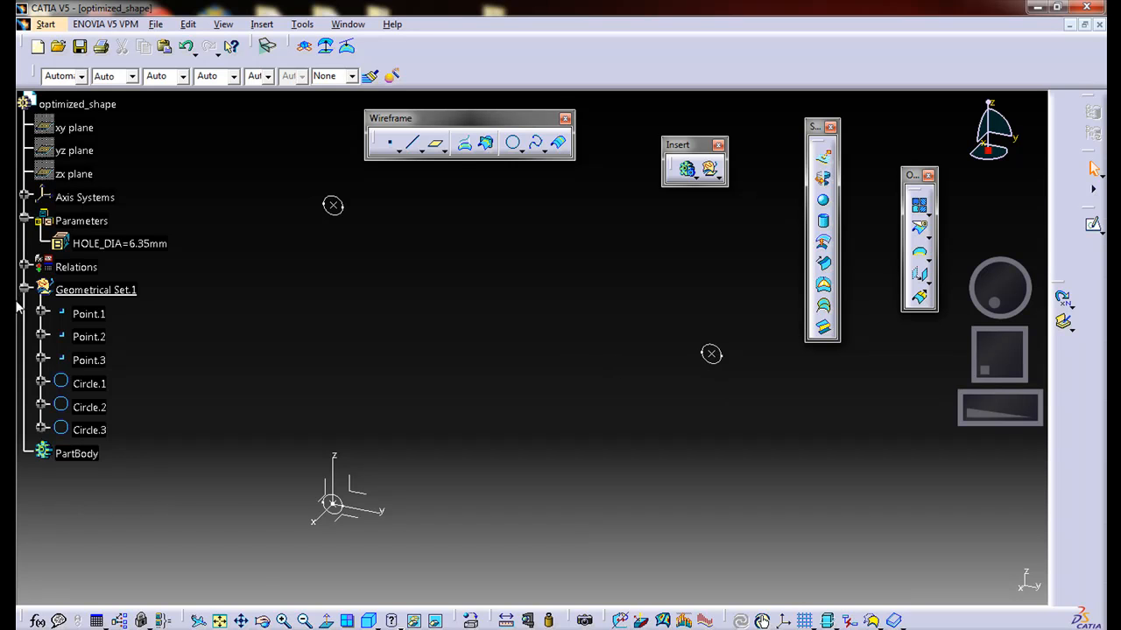
{"action": "left_click", "coordinate": [115, 290]}
{"action": "right_click", "coordinate": [107, 289]}
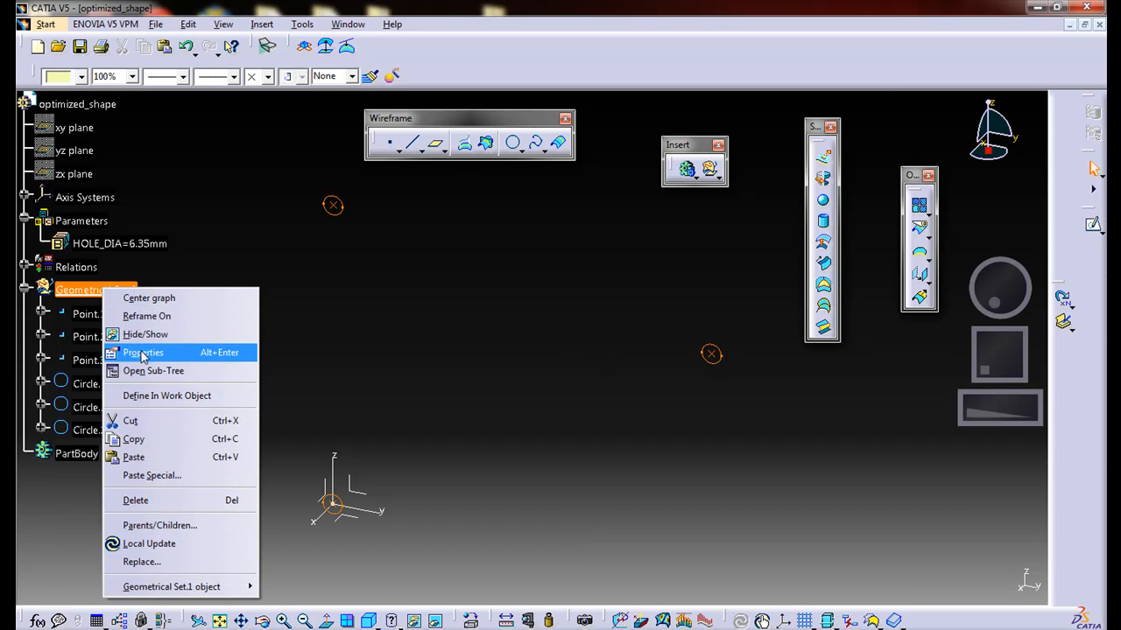
{"action": "left_click", "coordinate": [143, 353]}
{"action": "left_click", "coordinate": [604, 127]}
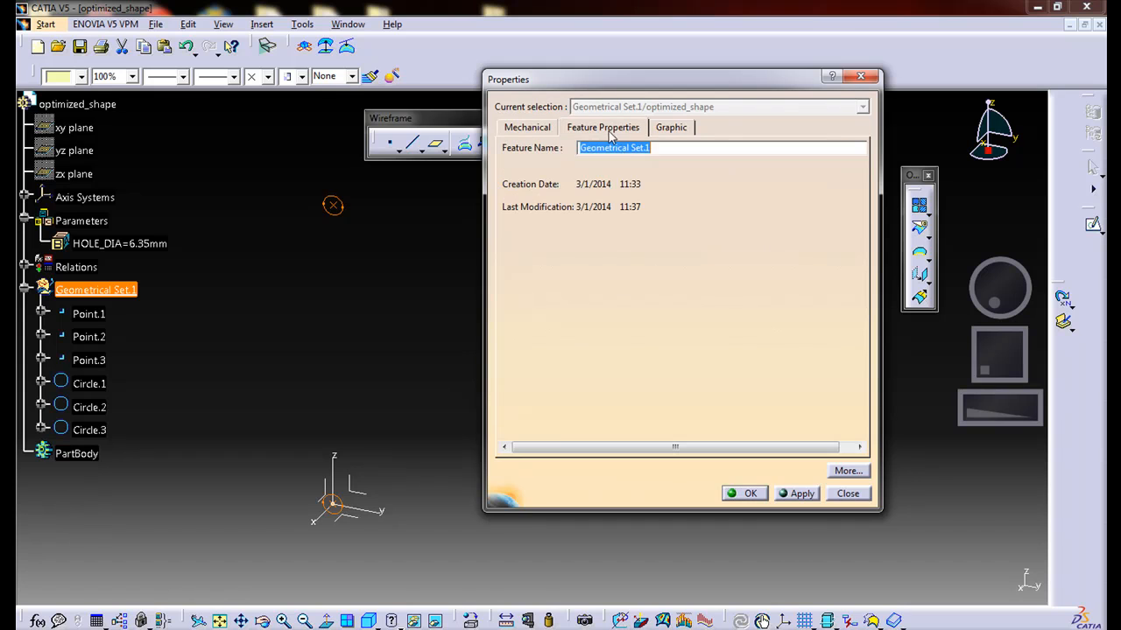
{"action": "type", "text": "SUPPORTS"}
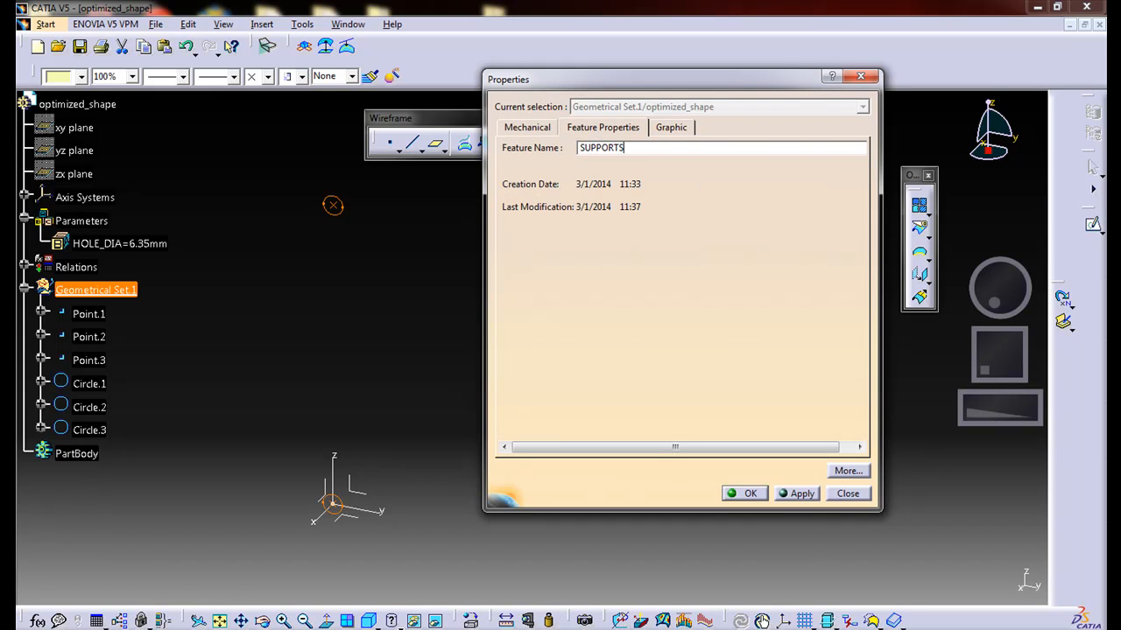
{"action": "key", "text": "Return"}
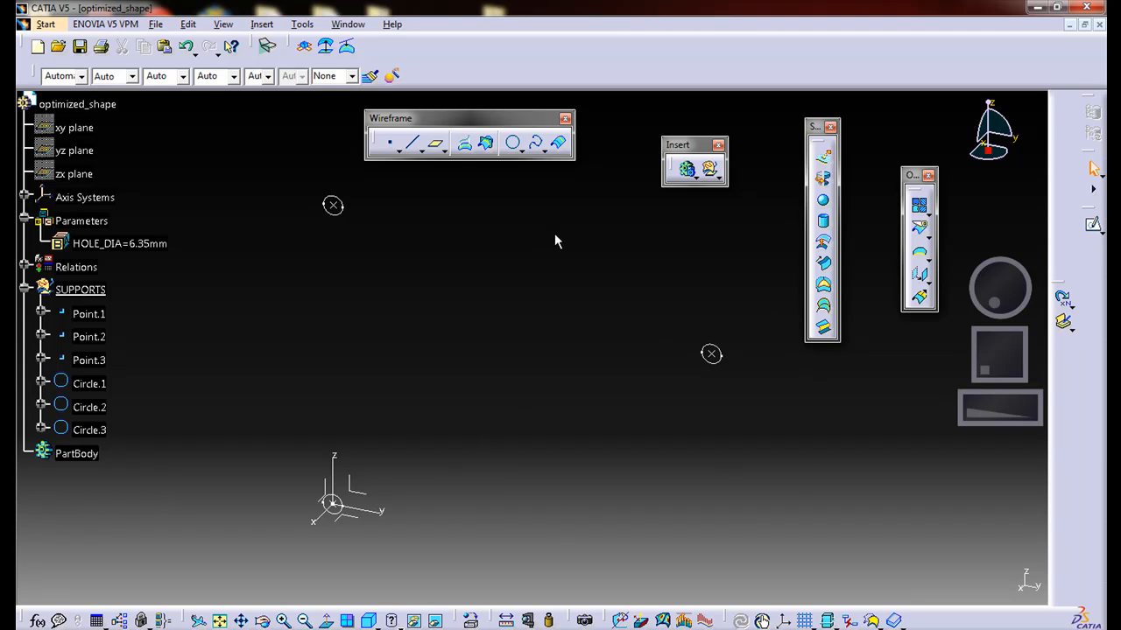
Step: Insert a new geometrical set named OUTER_SHAPE directly under the optimized_shape part
{"action": "left_click", "coordinate": [709, 169]}
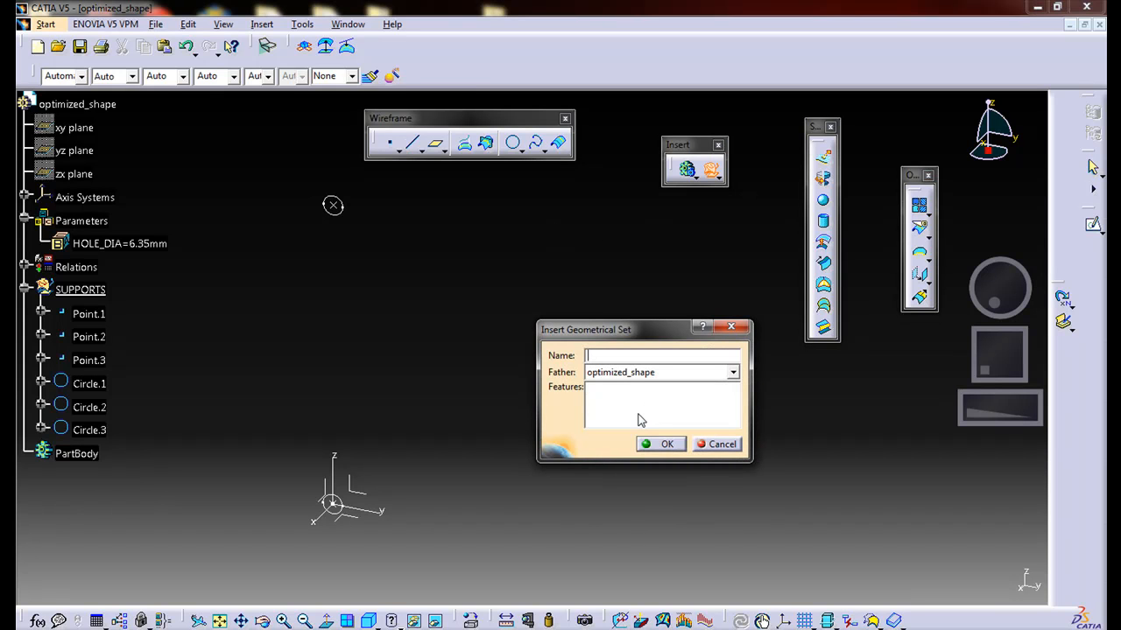
{"action": "type", "text": "OUTER_SHAPE"}
{"action": "key", "text": "Return"}
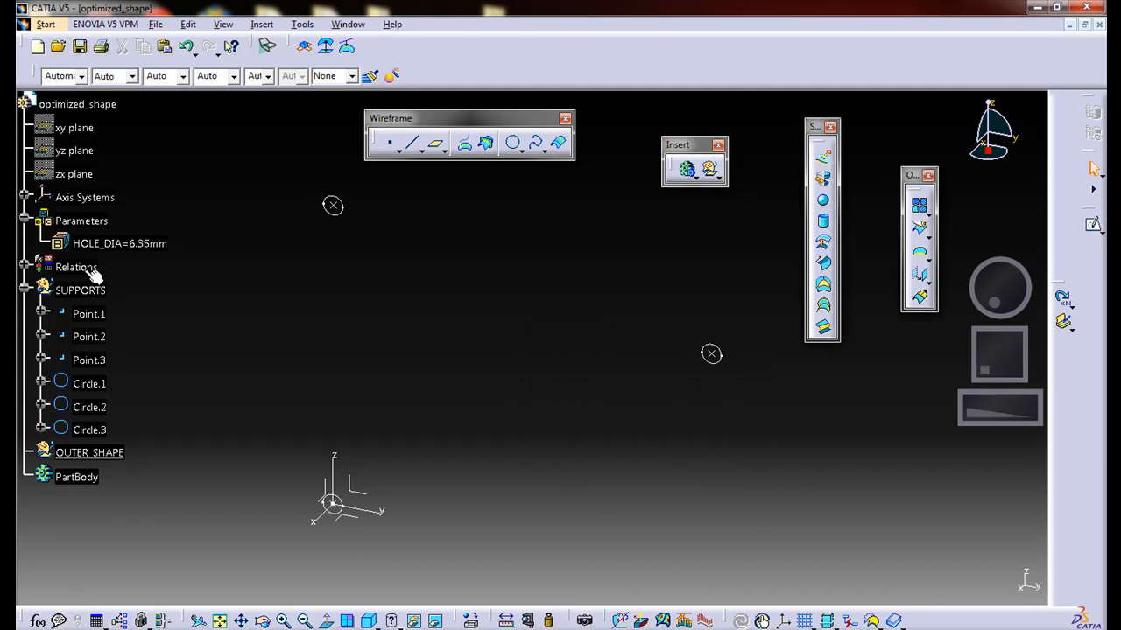
{"action": "left_click", "coordinate": [27, 290]}
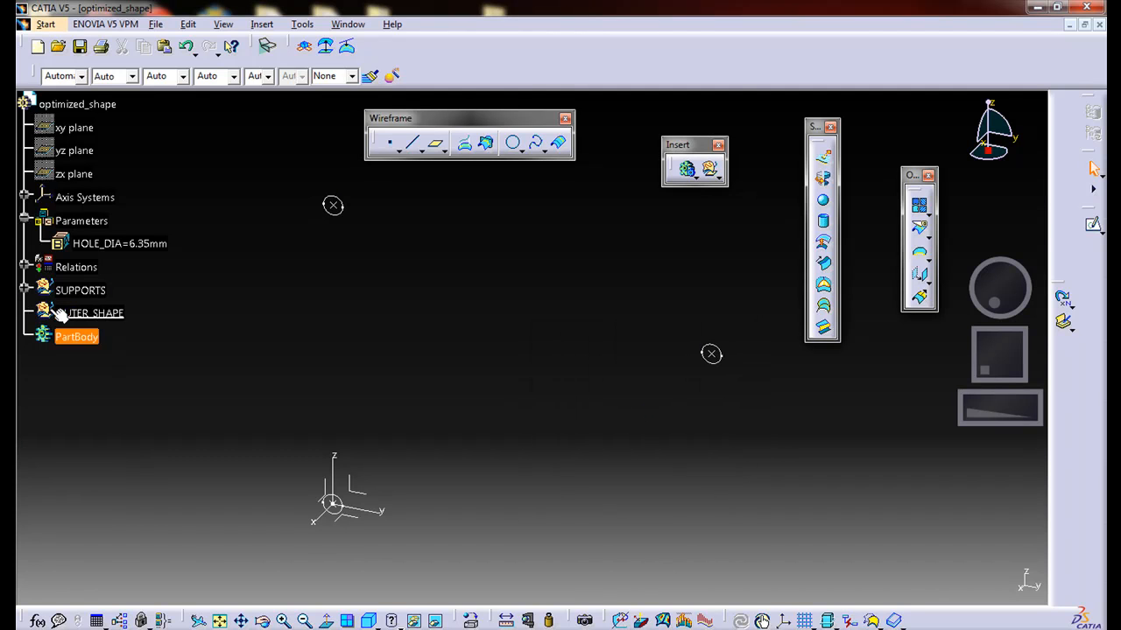
{"action": "left_click", "coordinate": [26, 290]}
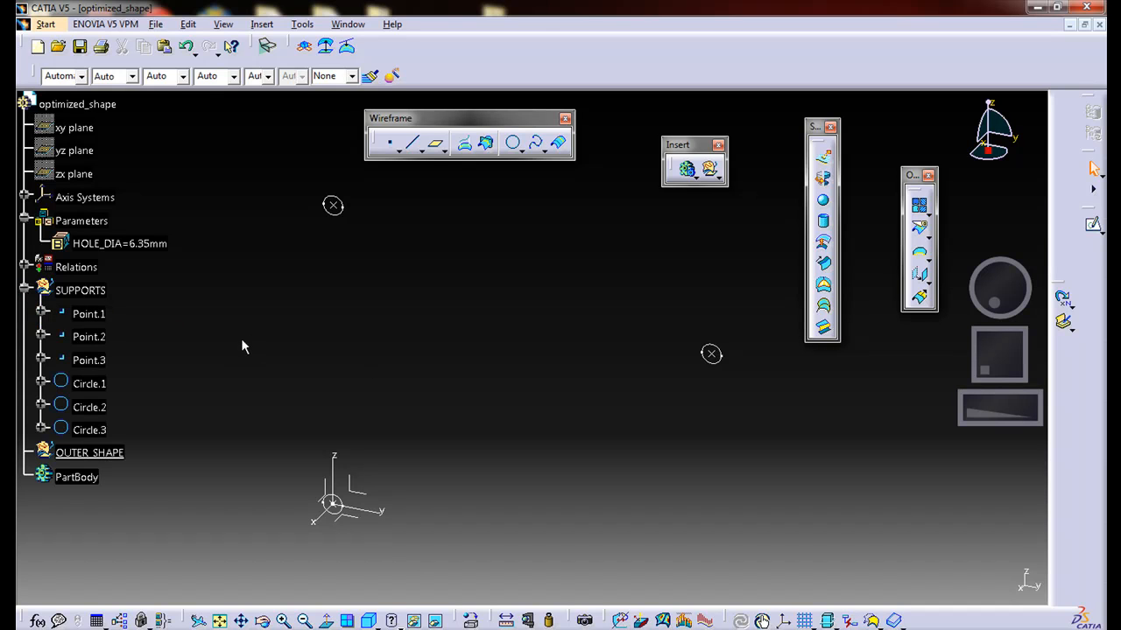
Step: Create point-point lines from Point.2 to Point.3 and from Point.3 to Point.1, with reselection of the second point at next start enabled
{"action": "left_click", "coordinate": [412, 143]}
{"action": "left_click", "coordinate": [334, 206]}
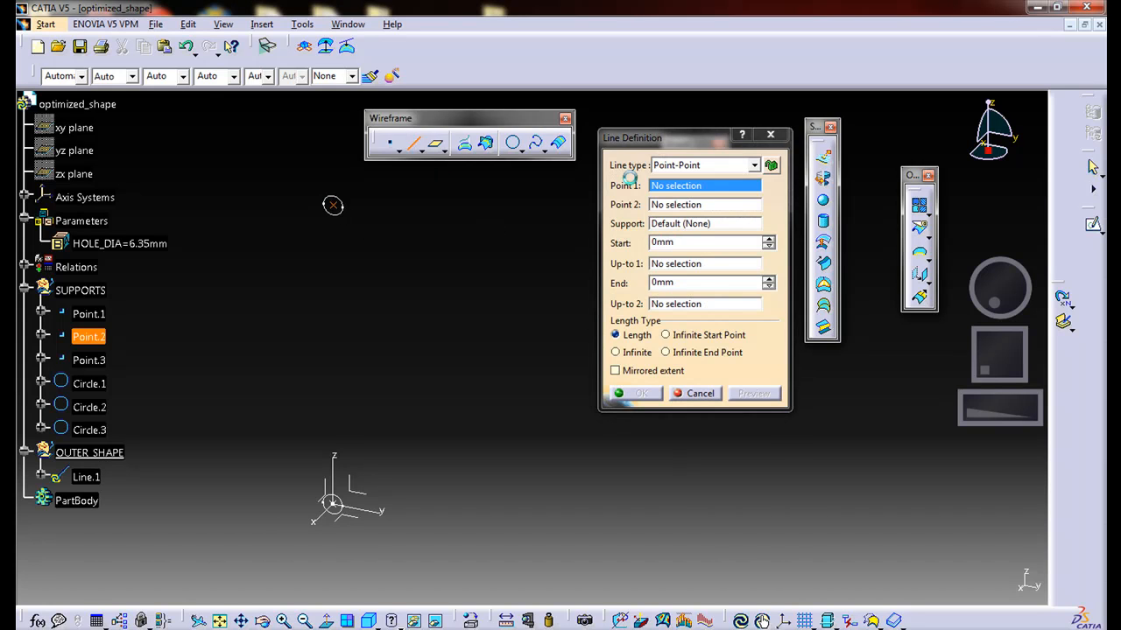
{"action": "left_click", "coordinate": [710, 354]}
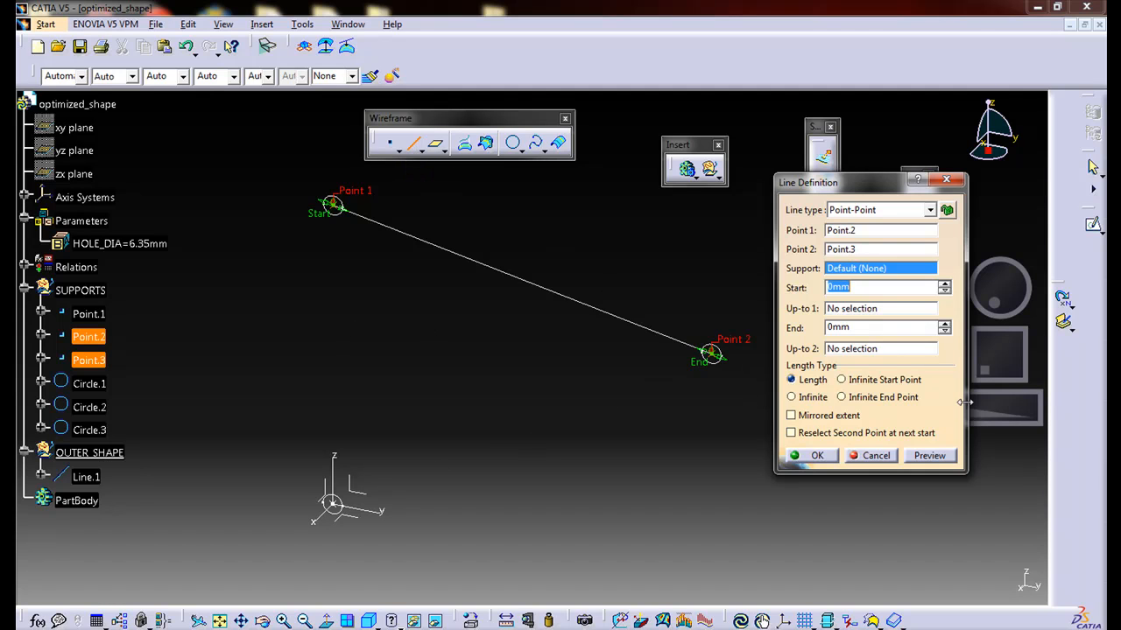
{"action": "left_click", "coordinate": [792, 433]}
{"action": "left_click", "coordinate": [807, 455]}
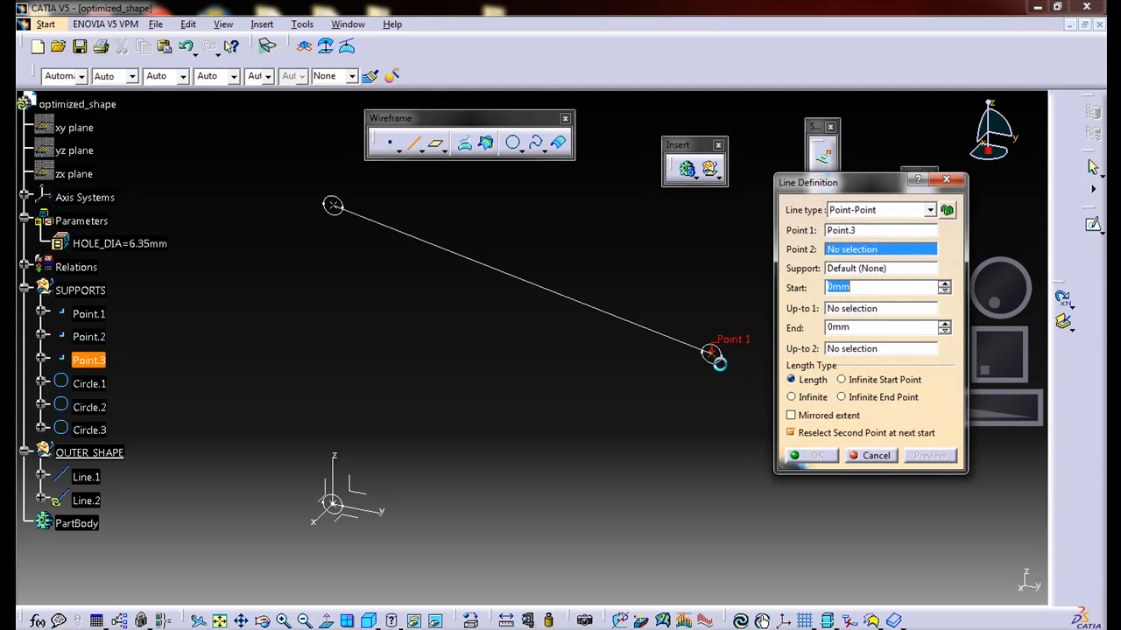
{"action": "left_click", "coordinate": [334, 506]}
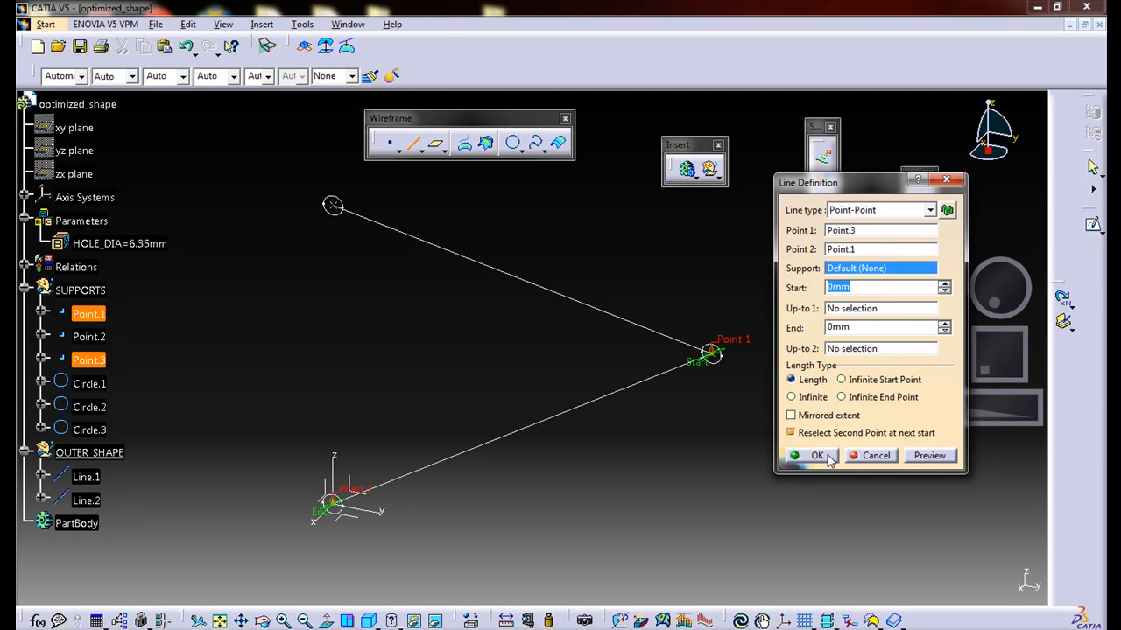
{"action": "left_click", "coordinate": [814, 455]}
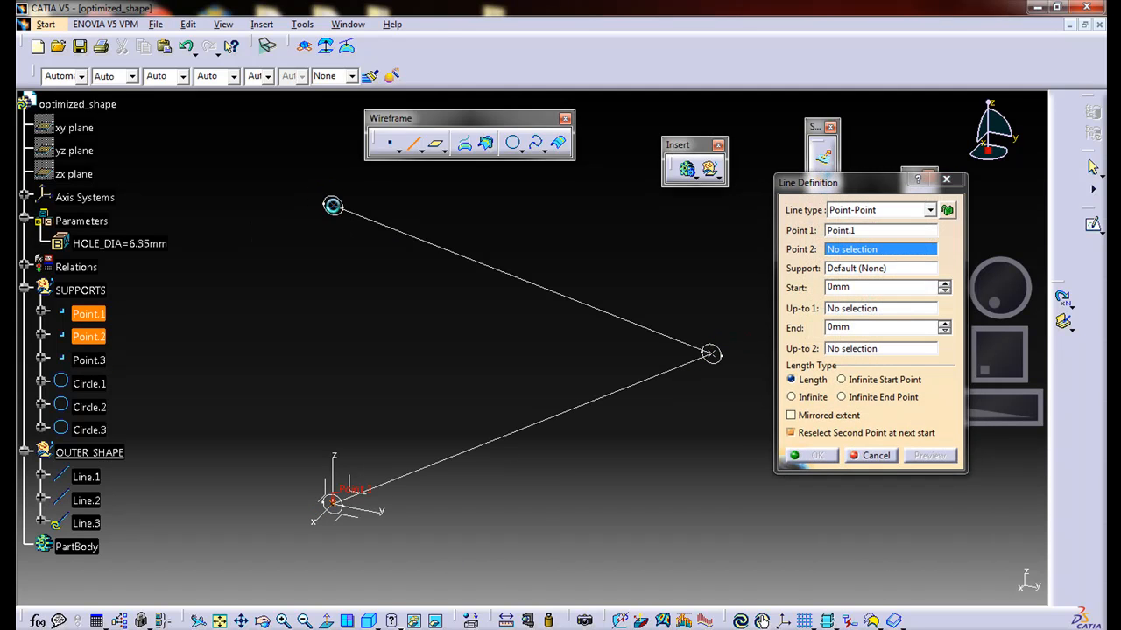
Step: Create the point-point line from Point.1 to Point.2 to close the triangle, and end the line command
{"action": "left_click", "coordinate": [334, 206]}
{"action": "left_click", "coordinate": [814, 455]}
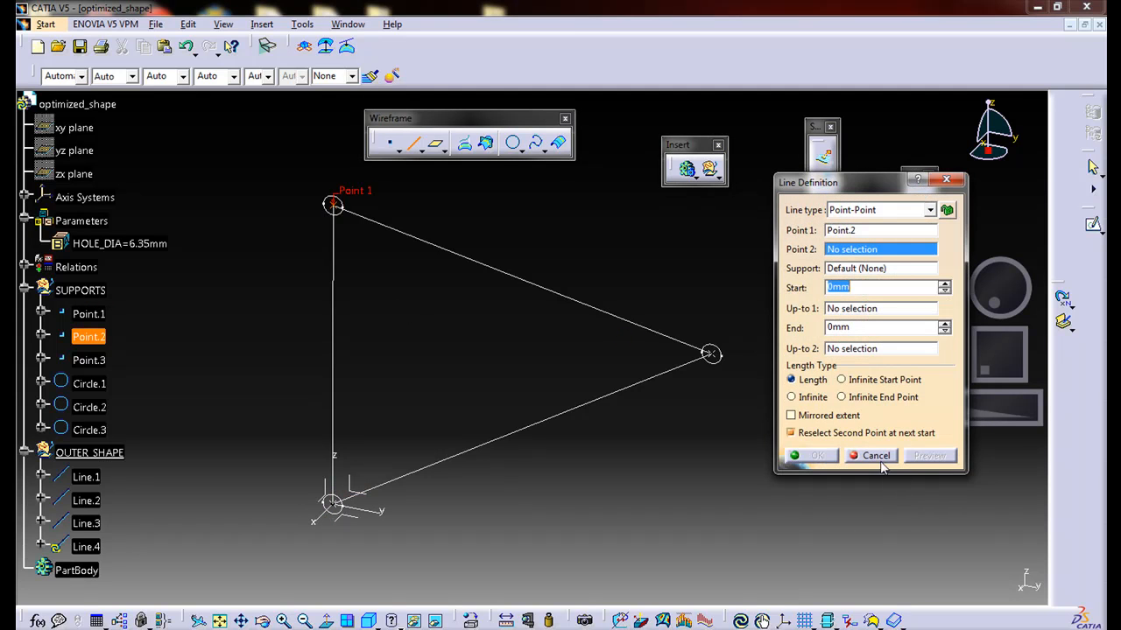
{"action": "left_click", "coordinate": [876, 455]}
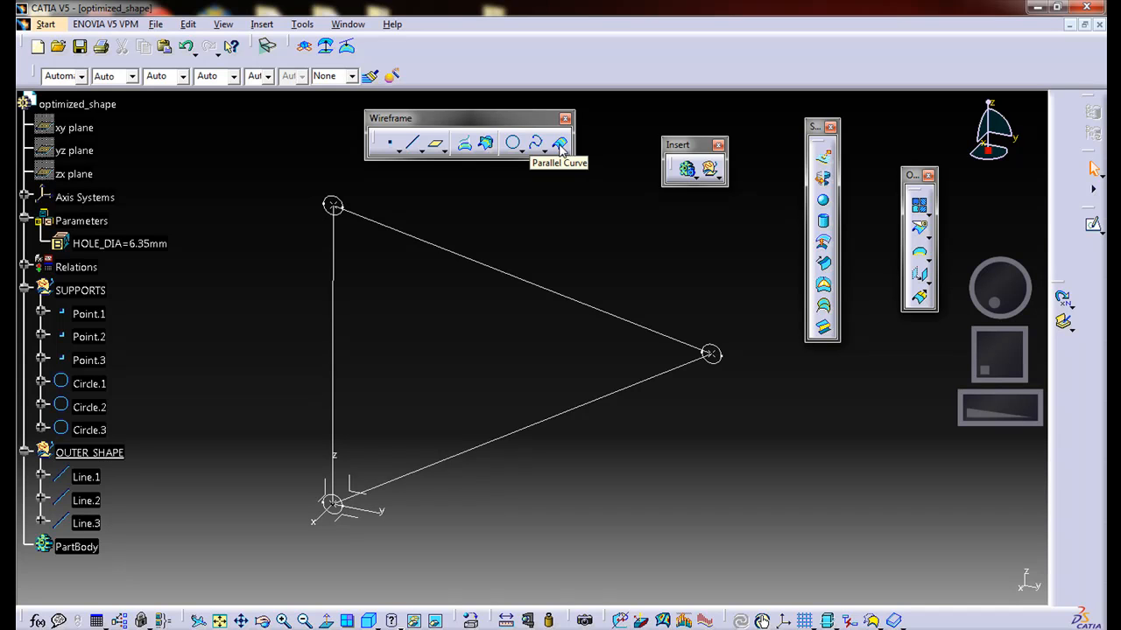
Step: Open the toolbar customization and show the list of commands that can be added to the Wireframe toolbar
{"action": "right_click", "coordinate": [606, 77]}
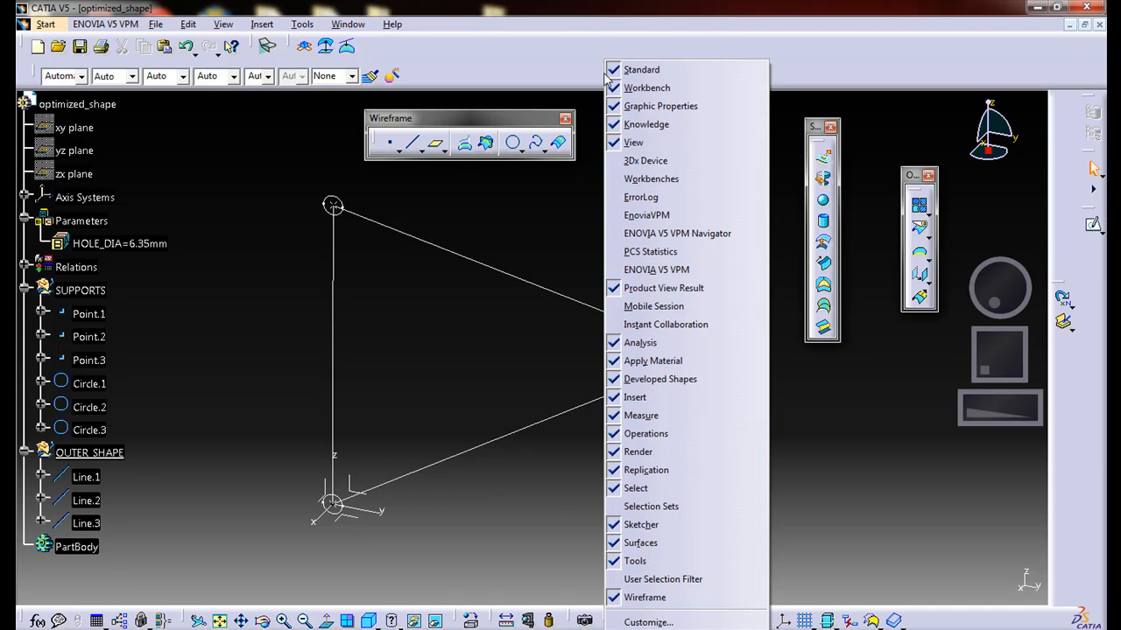
{"action": "left_click", "coordinate": [635, 623]}
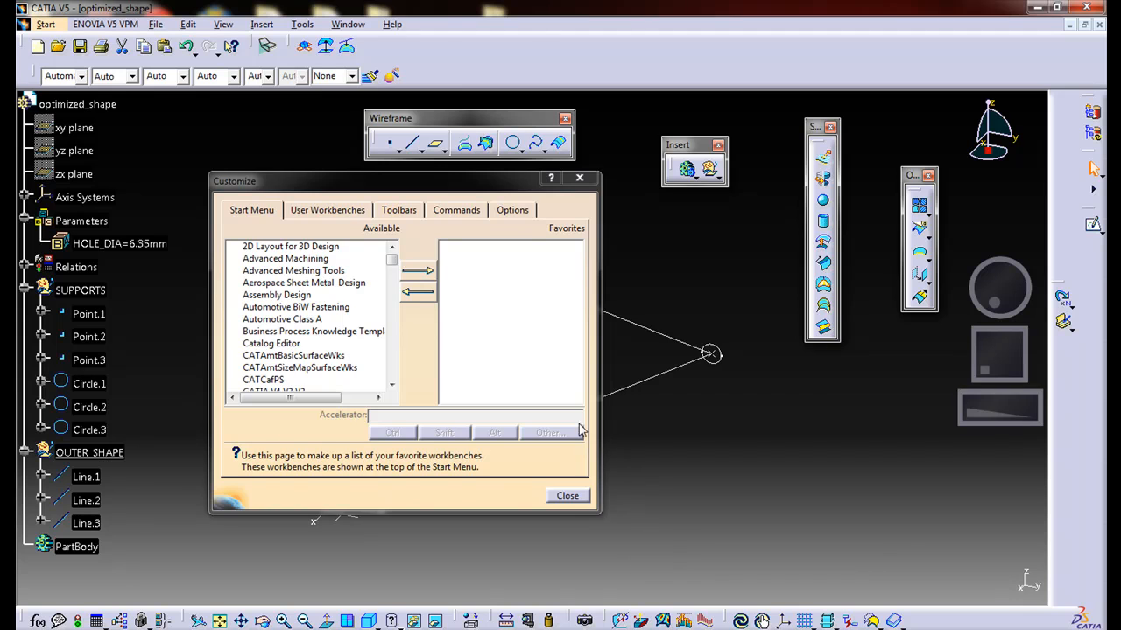
{"action": "left_click", "coordinate": [400, 212]}
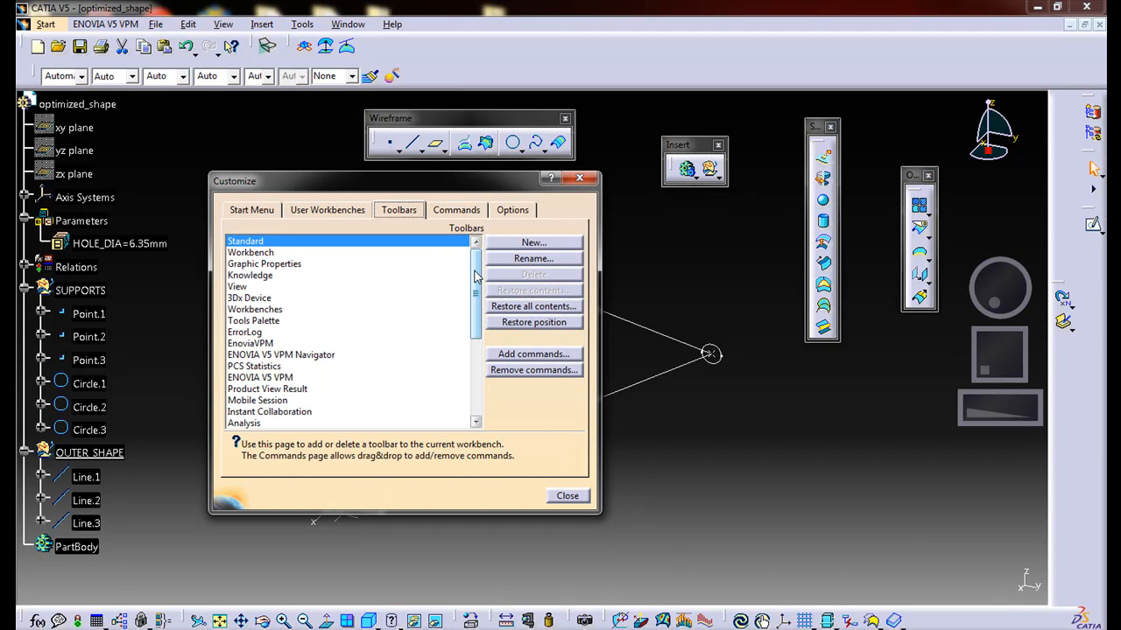
{"action": "scroll", "coordinate": [455, 249], "scroll_direction": "down", "scroll_amount": 5}
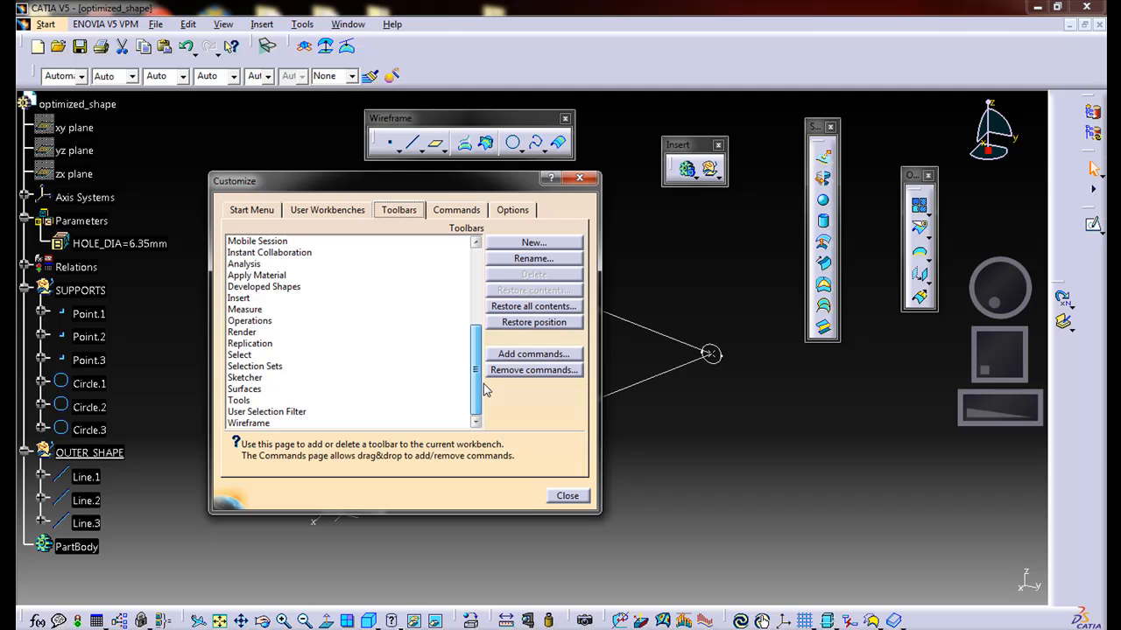
{"action": "left_click", "coordinate": [251, 424]}
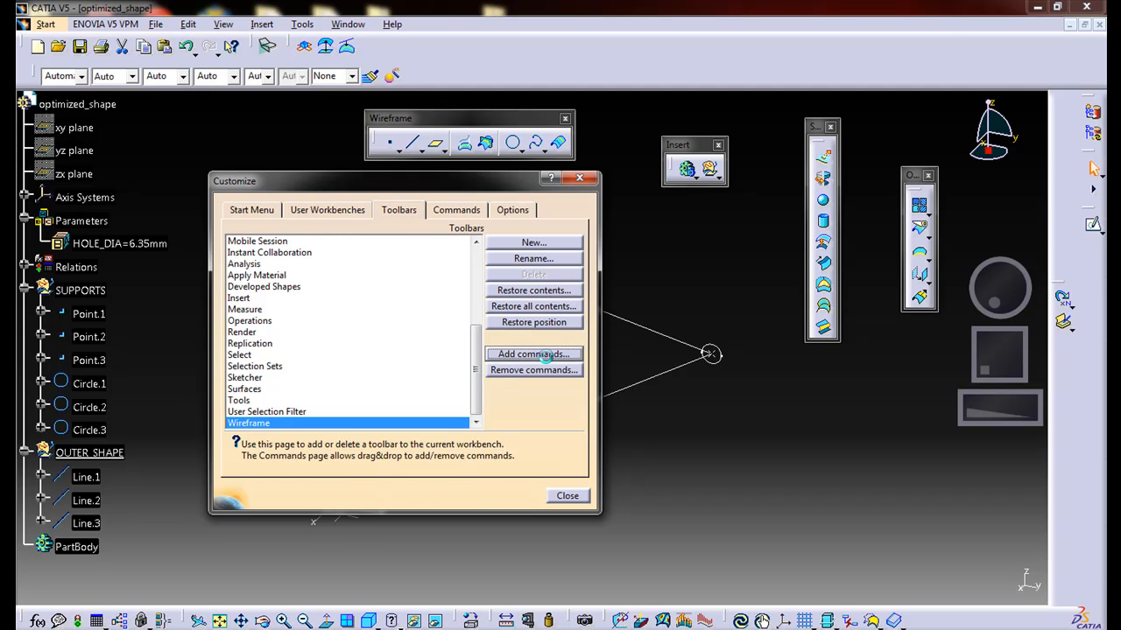
{"action": "left_click", "coordinate": [532, 355]}
Step: Find the Parallel Curve command in the commands list and close the customization without adding it
{"action": "left_click_drag", "start_coordinate": [544, 140], "coordinate": [652, 289]}
{"action": "left_click_drag", "start_coordinate": [781, 322], "coordinate": [782, 444]}
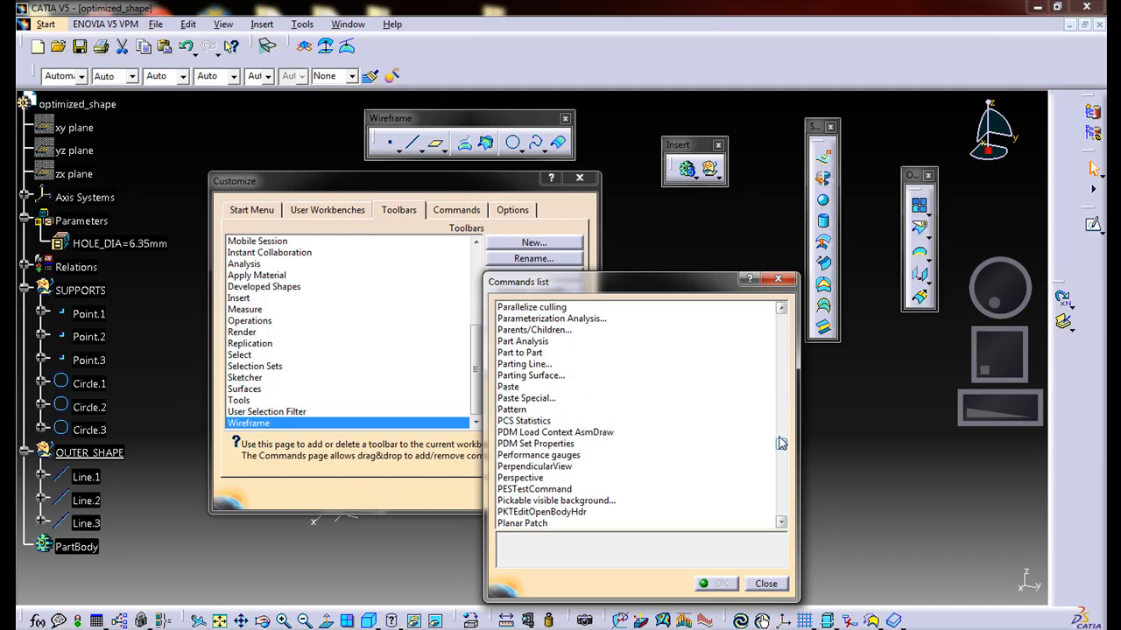
{"action": "left_click", "coordinate": [781, 310]}
{"action": "left_click", "coordinate": [781, 309]}
{"action": "left_click", "coordinate": [525, 330]}
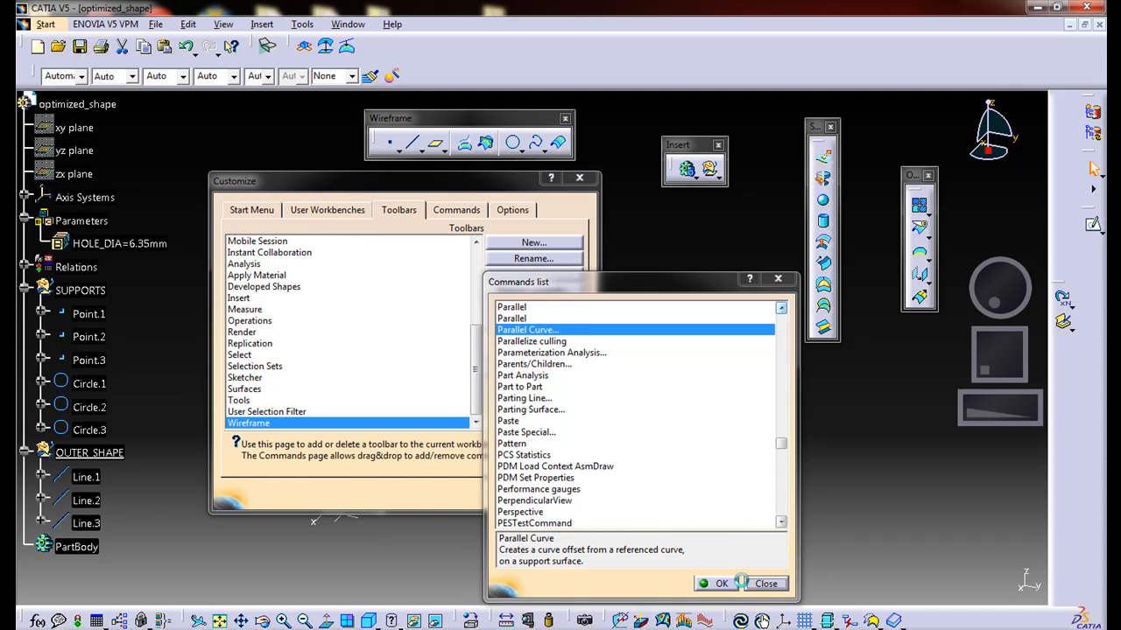
{"action": "left_click", "coordinate": [764, 584]}
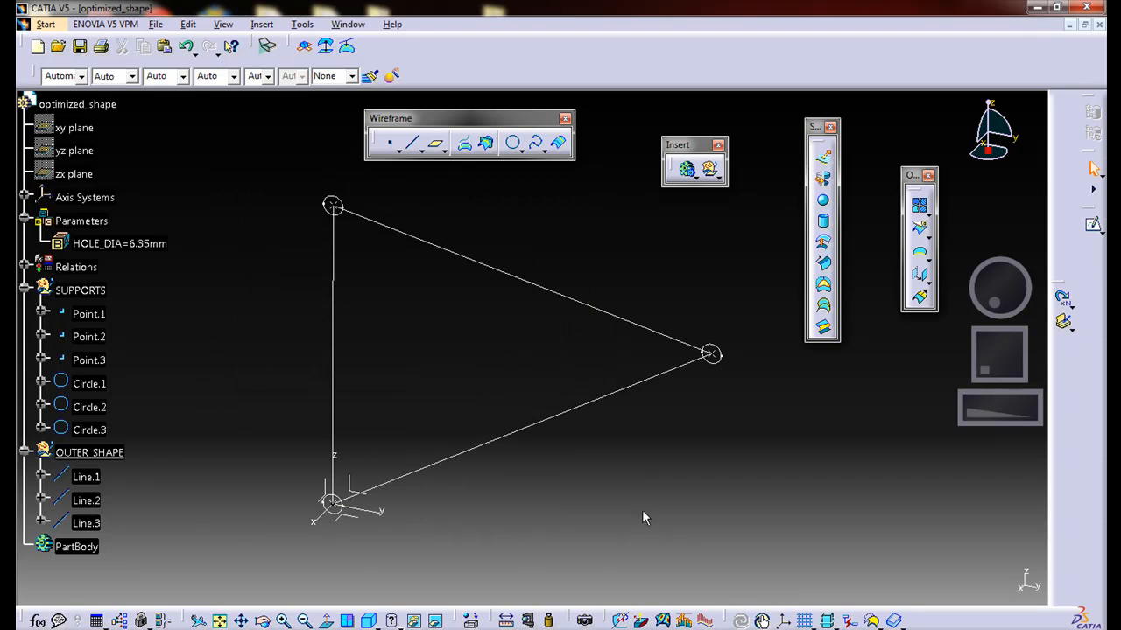
Step: Create a parallel curve of Line.1 on the absolute axis system's YZ plane, offset 12 mm towards the outside of the triangle
{"action": "left_click", "coordinate": [560, 145]}
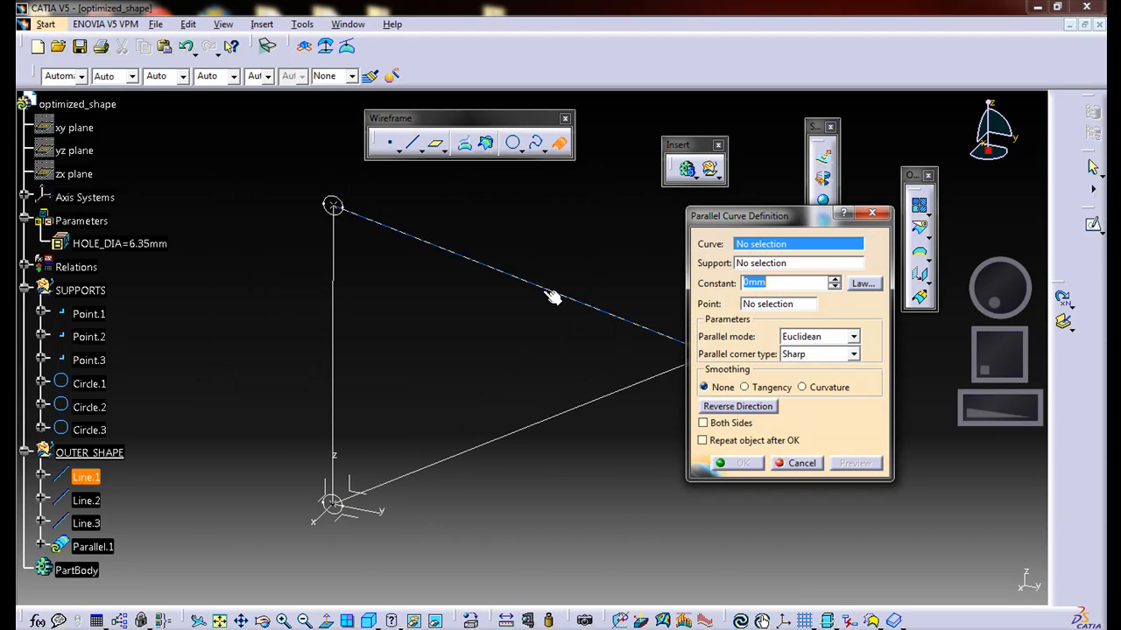
{"action": "left_click", "coordinate": [545, 291]}
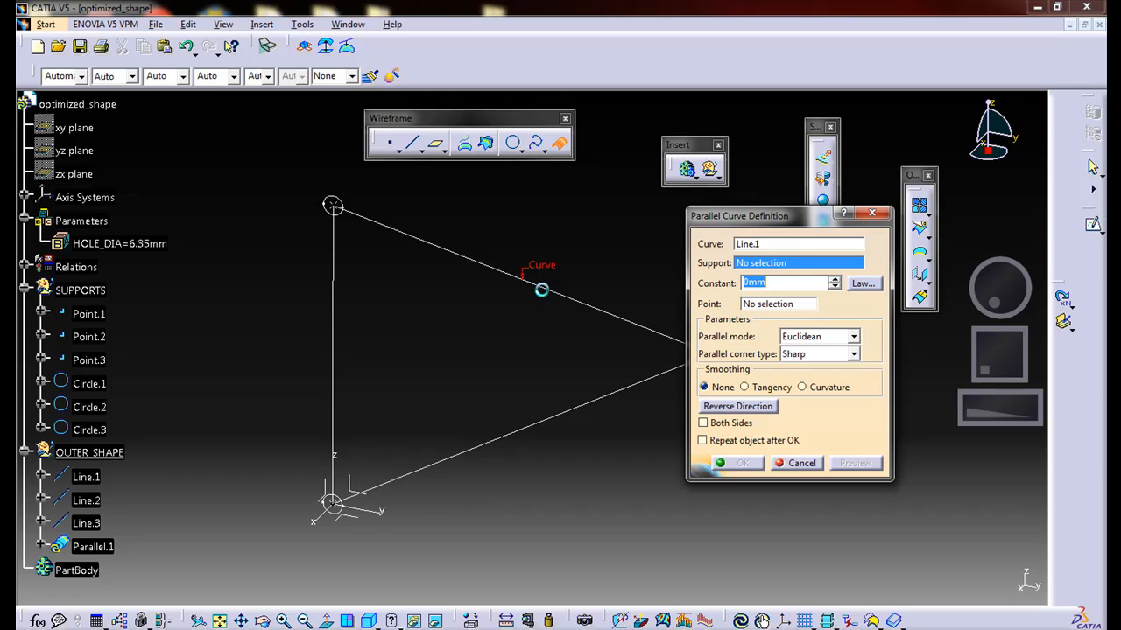
{"action": "left_click", "coordinate": [359, 495]}
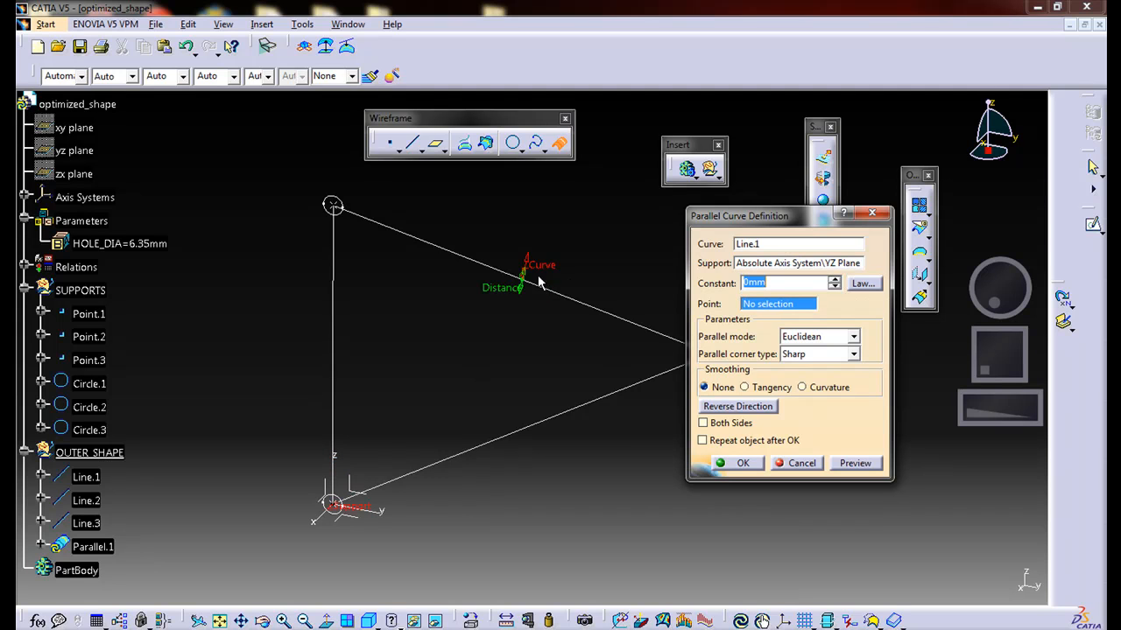
{"action": "left_click_drag", "start_coordinate": [523, 283], "coordinate": [540, 242]}
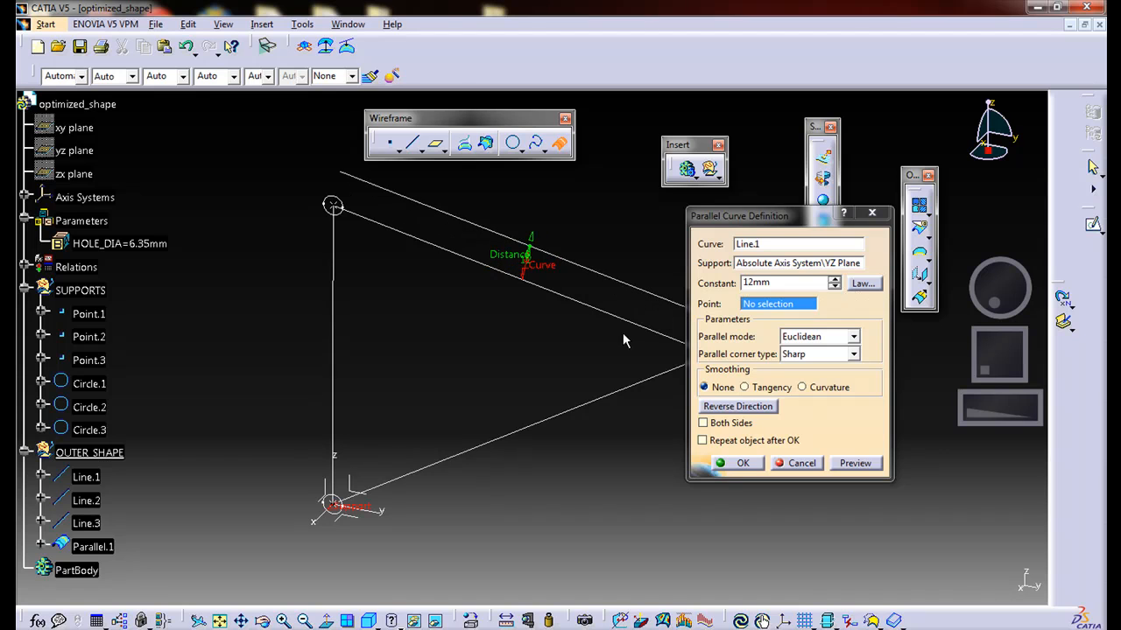
{"action": "left_click_drag", "start_coordinate": [758, 221], "coordinate": [793, 229]}
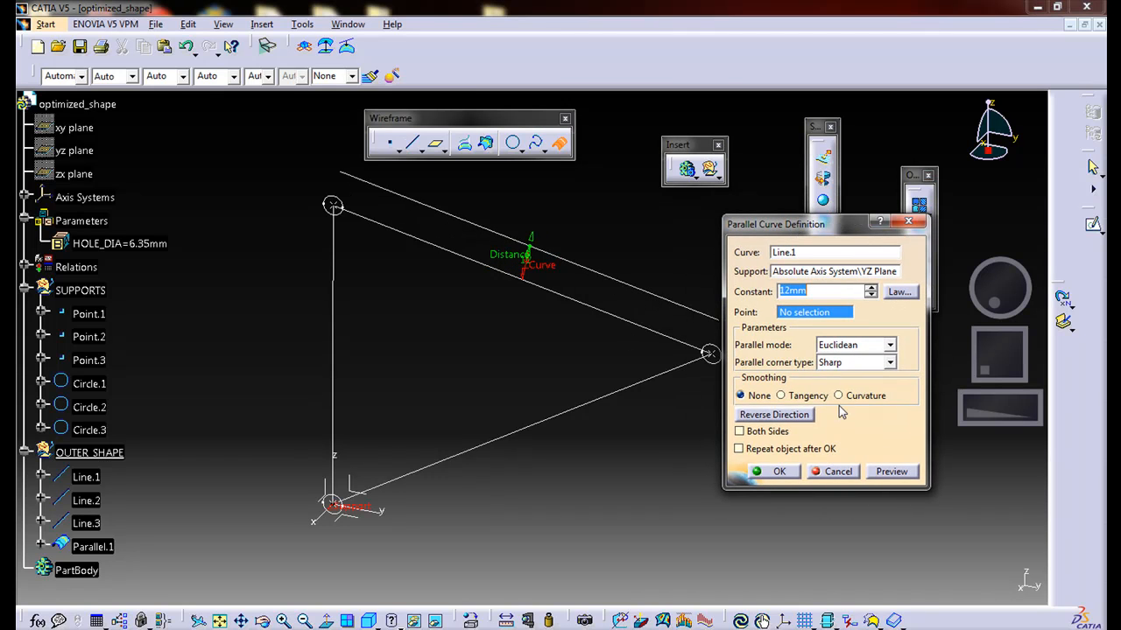
{"action": "left_click", "coordinate": [788, 471]}
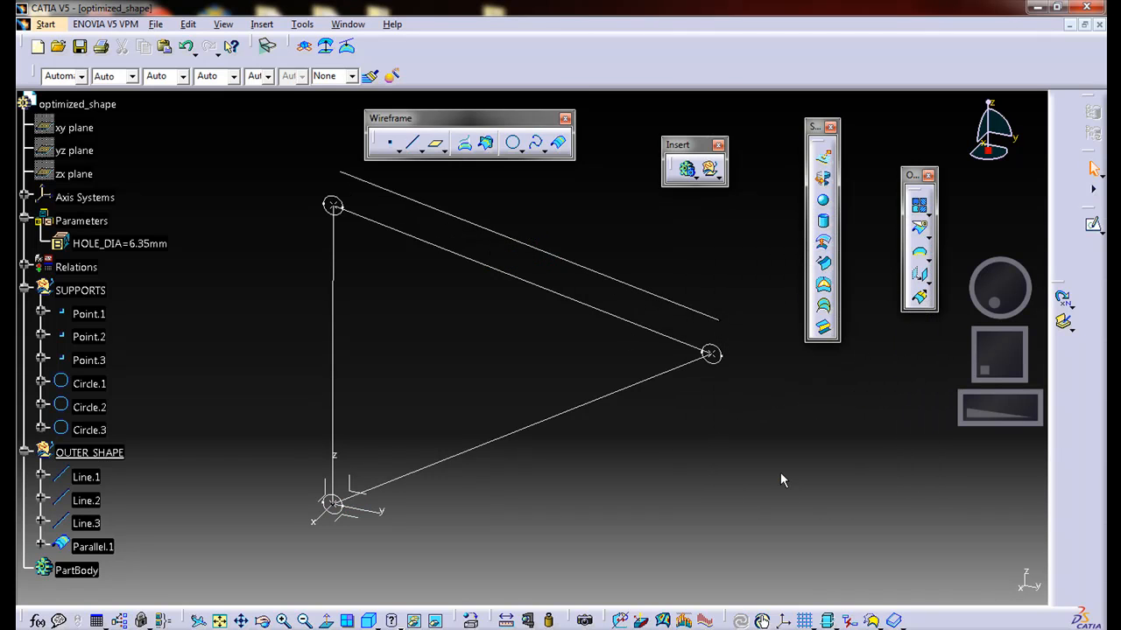
Step: Create a parallel curve of Line.2 on the absolute axis system's YZ plane, offset 12 mm outward
{"action": "left_click", "coordinate": [558, 142]}
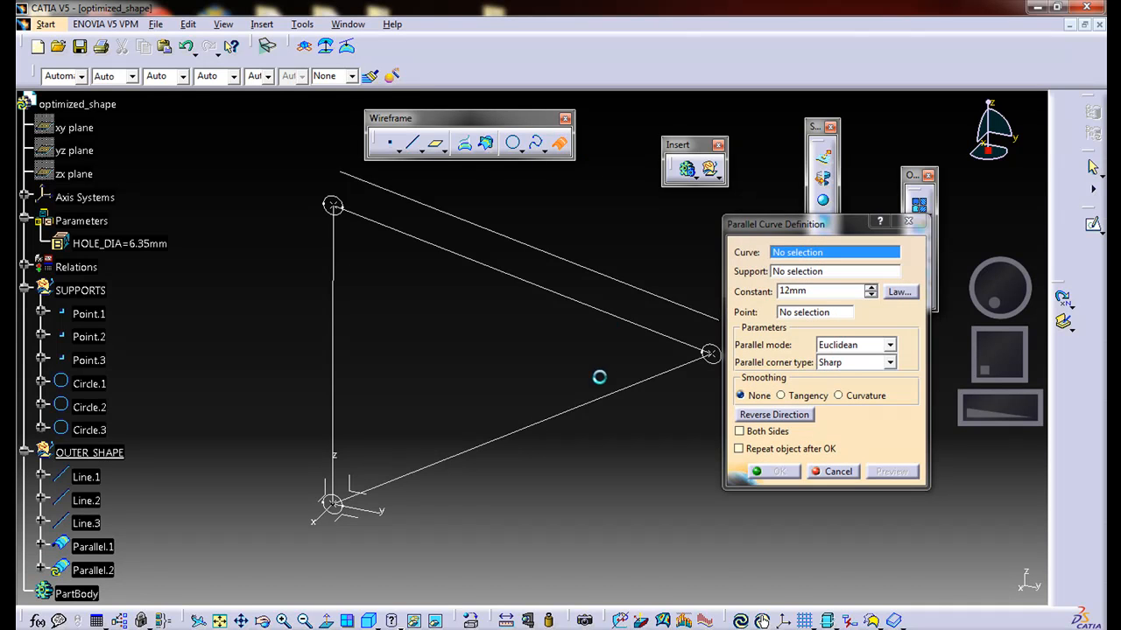
{"action": "left_click", "coordinate": [600, 398]}
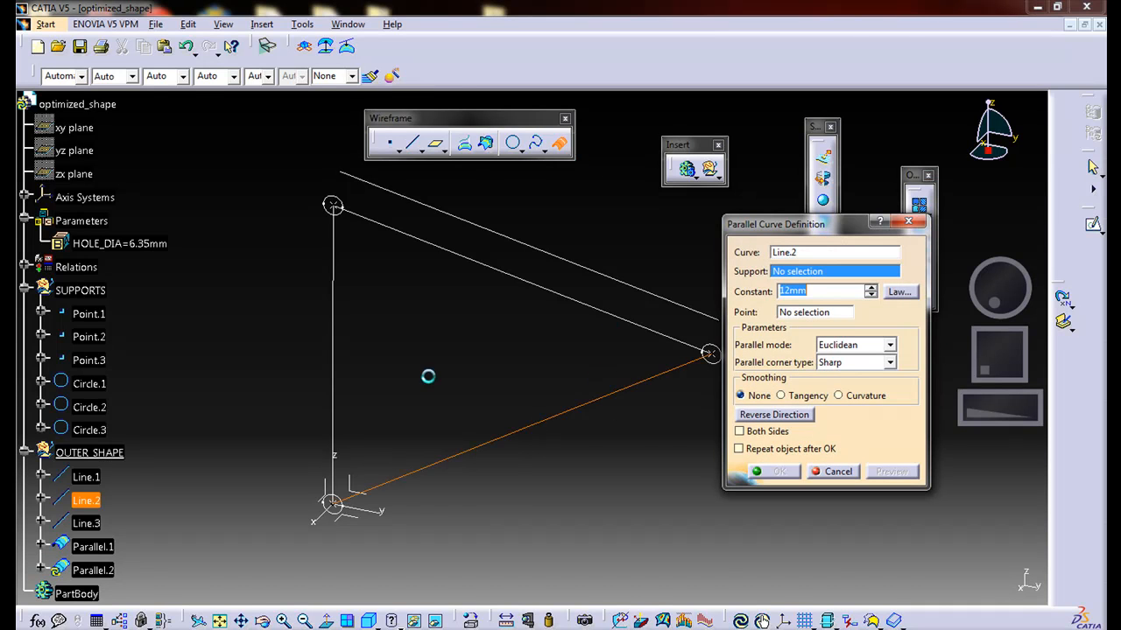
{"action": "left_click", "coordinate": [355, 494]}
{"action": "left_click", "coordinate": [355, 494]}
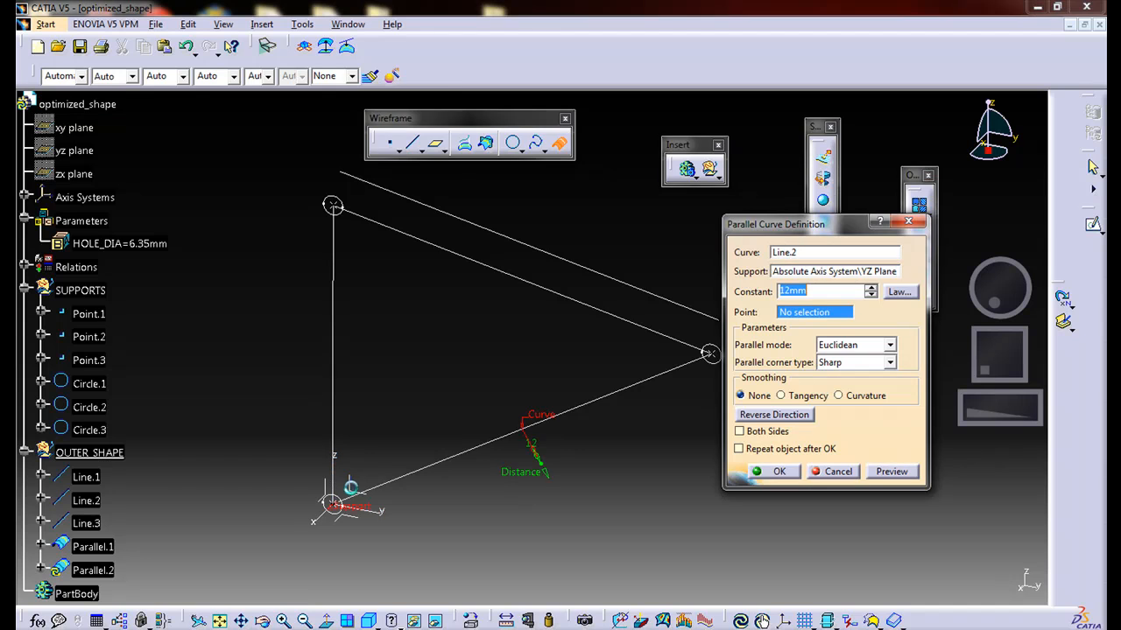
{"action": "left_click", "coordinate": [762, 474]}
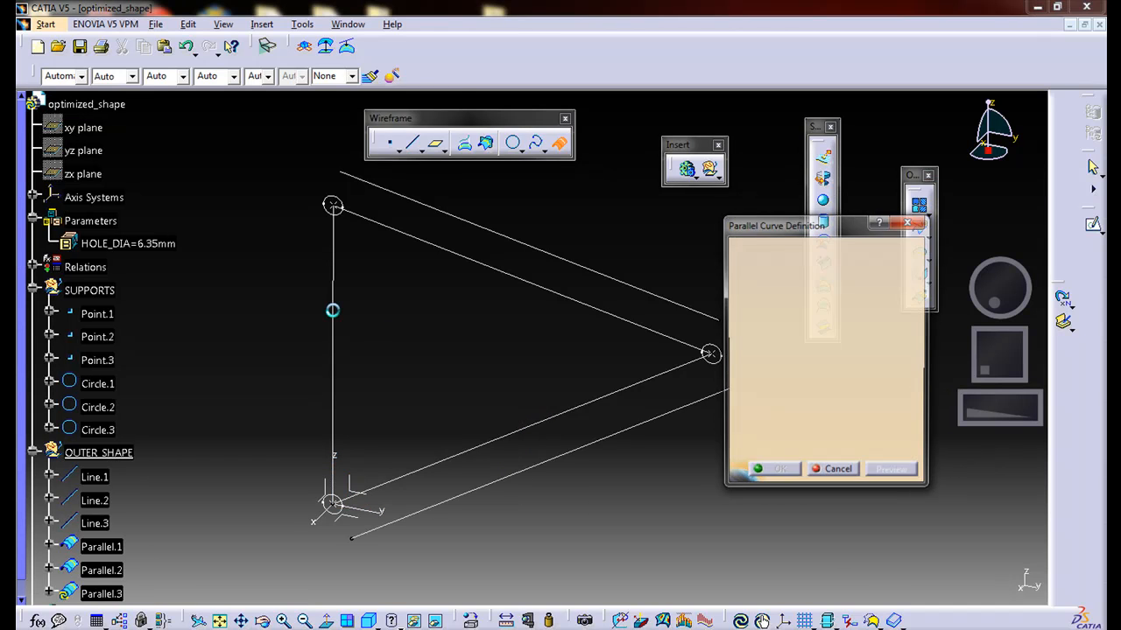
Step: Create a parallel curve of Line.3 on the same YZ plane, offset 12 mm outward, and end the command
{"action": "left_click", "coordinate": [329, 314]}
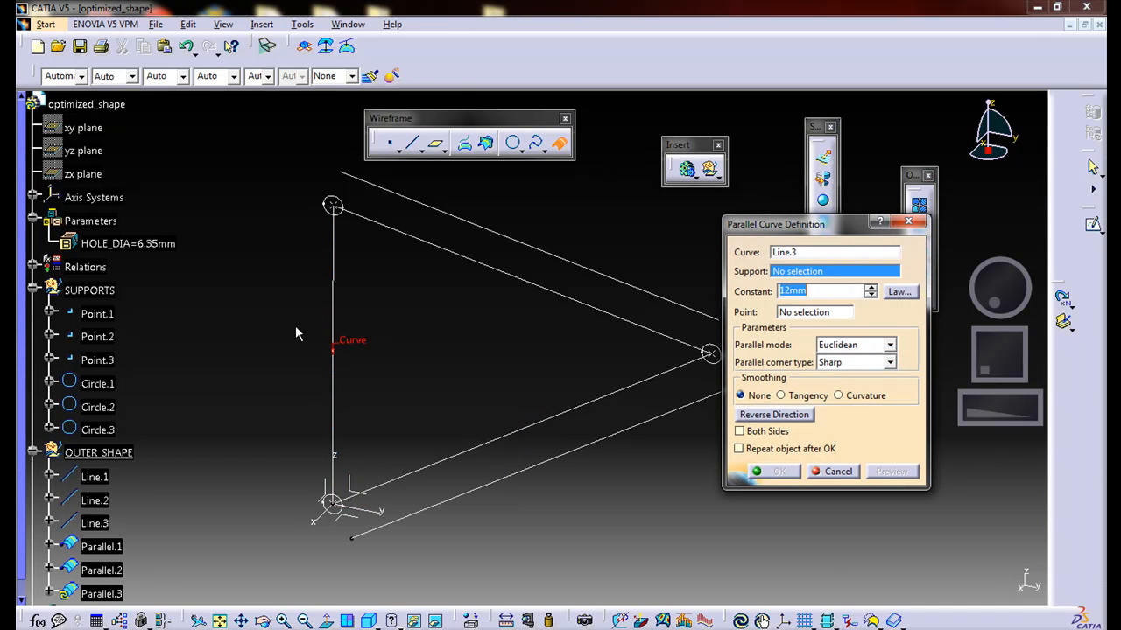
{"action": "left_click", "coordinate": [357, 490]}
{"action": "left_click", "coordinate": [782, 476]}
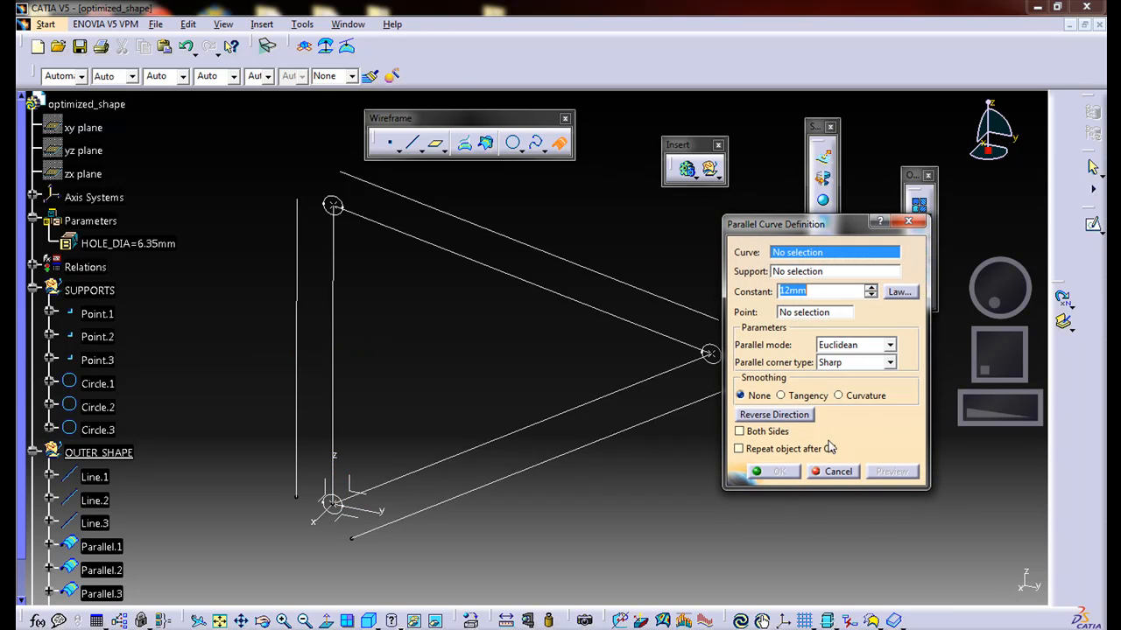
{"action": "left_click", "coordinate": [836, 472]}
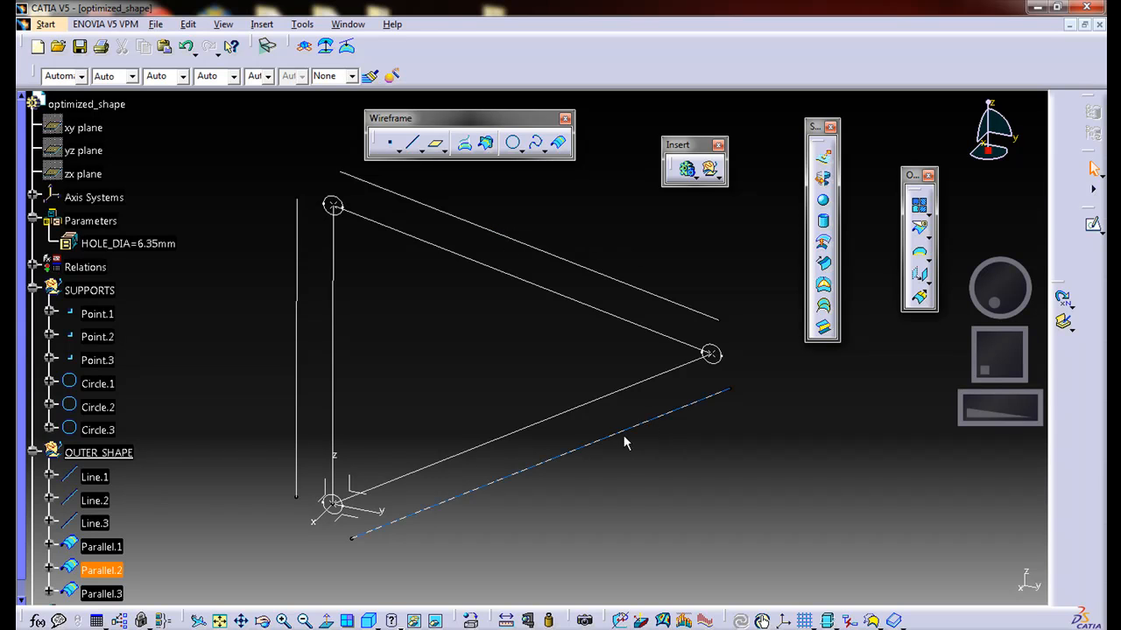
Step: Create an on-curve point at the middle of Parallel.1, with a curve length ratio of 0.5
{"action": "left_click", "coordinate": [389, 142]}
{"action": "left_click", "coordinate": [516, 239]}
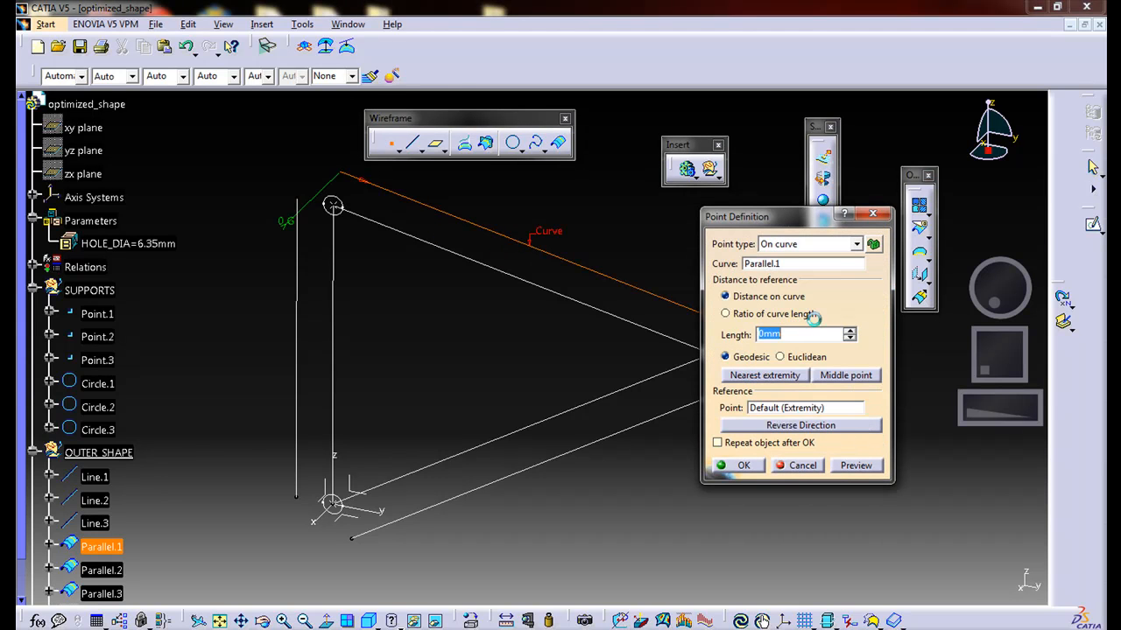
{"action": "left_click", "coordinate": [836, 376]}
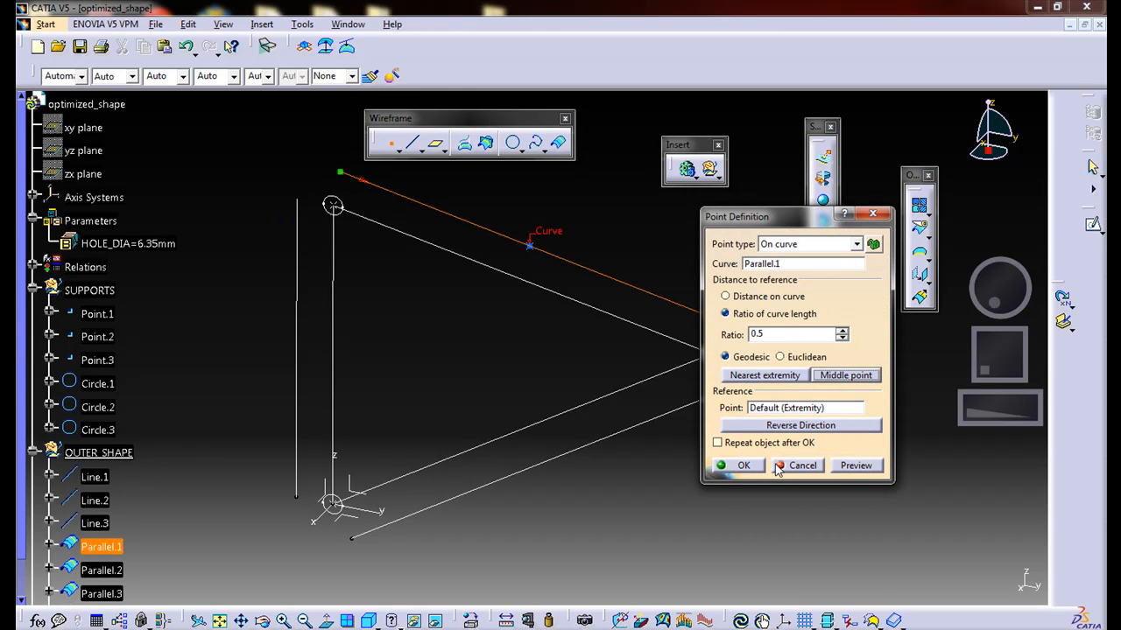
{"action": "left_click", "coordinate": [744, 467]}
Step: Create an on-curve point at the middle of Parallel.2, with a curve length ratio of 0.5
{"action": "left_click", "coordinate": [390, 142]}
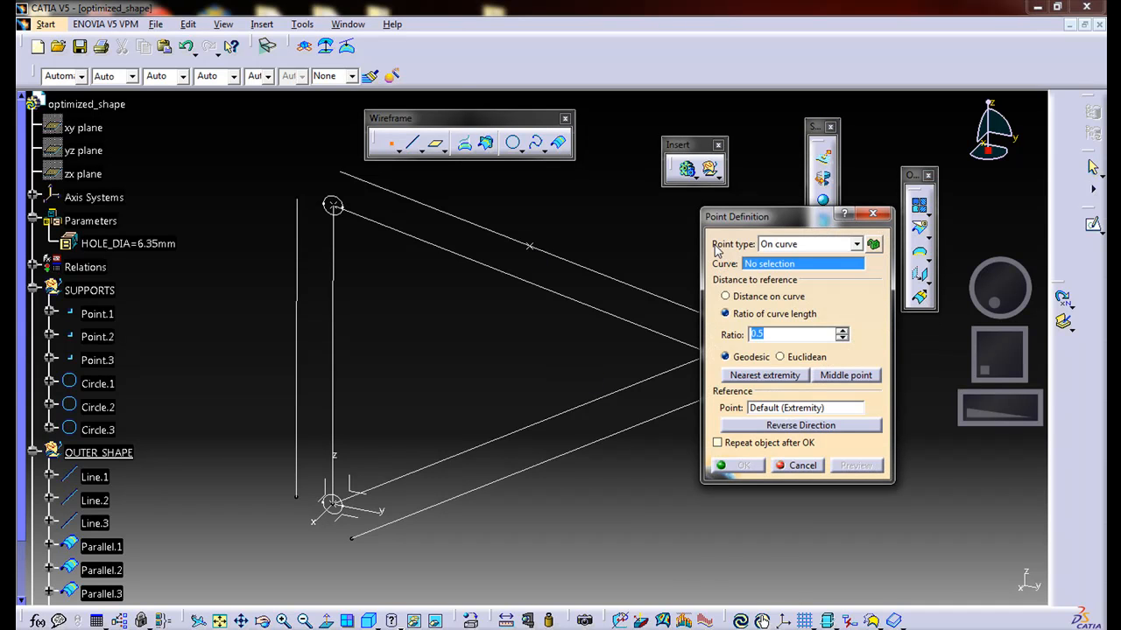
{"action": "left_click", "coordinate": [799, 248]}
{"action": "left_click", "coordinate": [796, 245]}
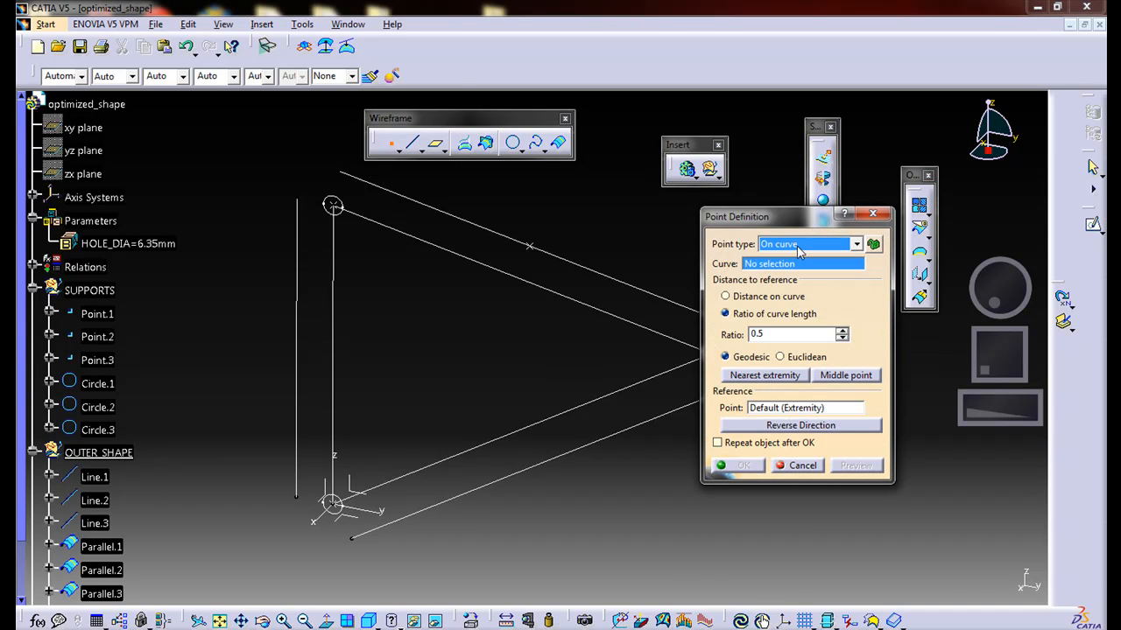
{"action": "left_click", "coordinate": [656, 421]}
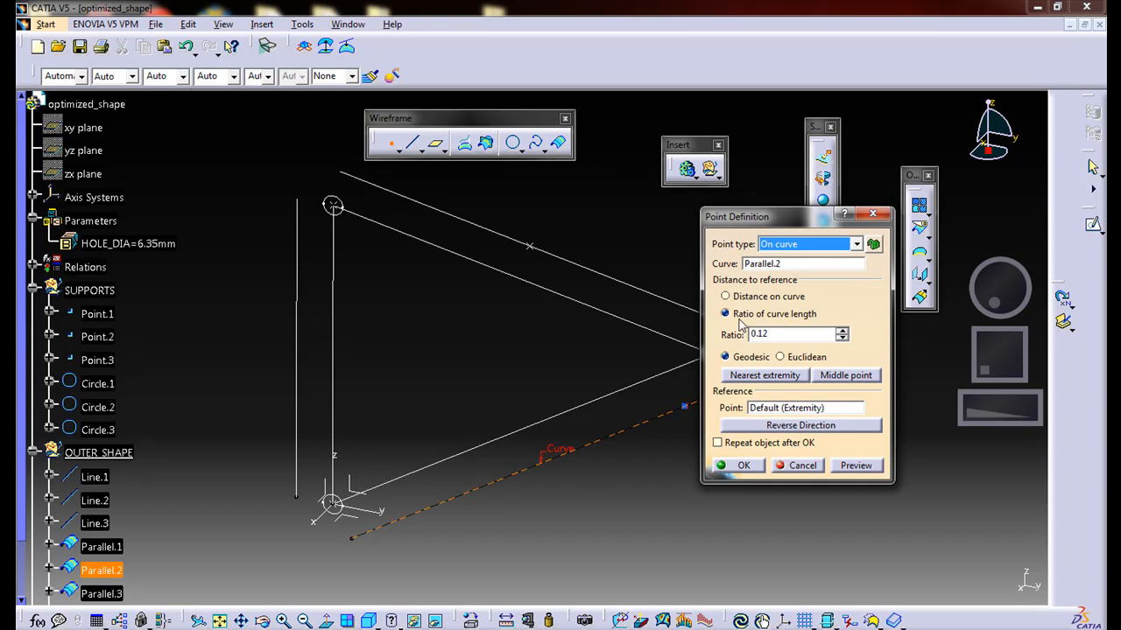
{"action": "left_click", "coordinate": [647, 418]}
{"action": "left_click", "coordinate": [457, 498]}
{"action": "left_click_drag", "start_coordinate": [792, 219], "coordinate": [851, 239]}
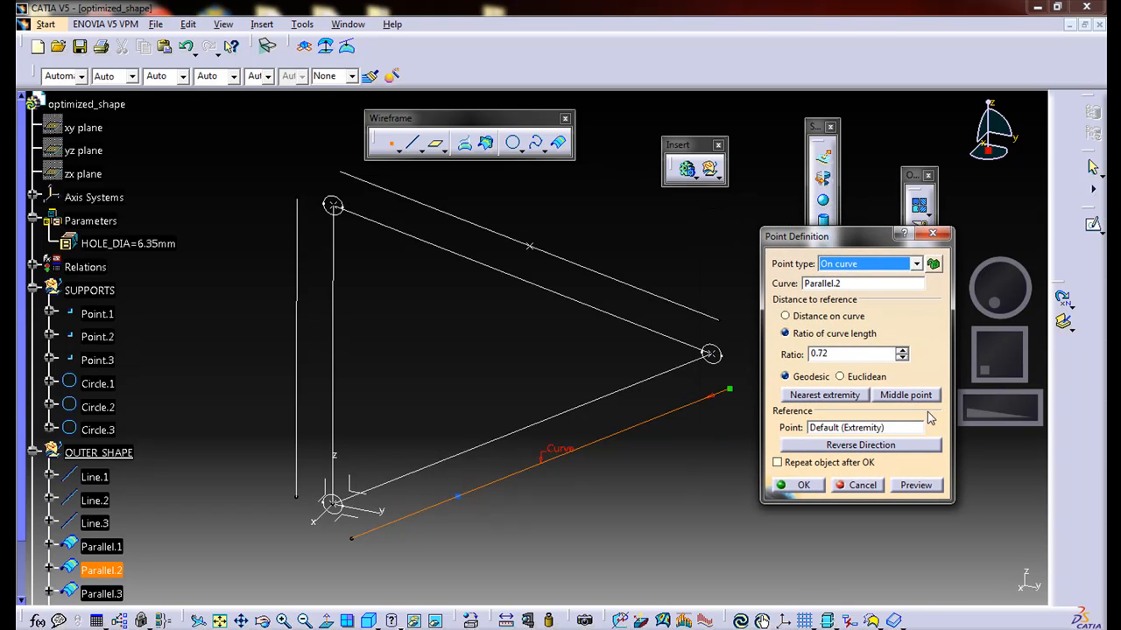
{"action": "left_click", "coordinate": [914, 397]}
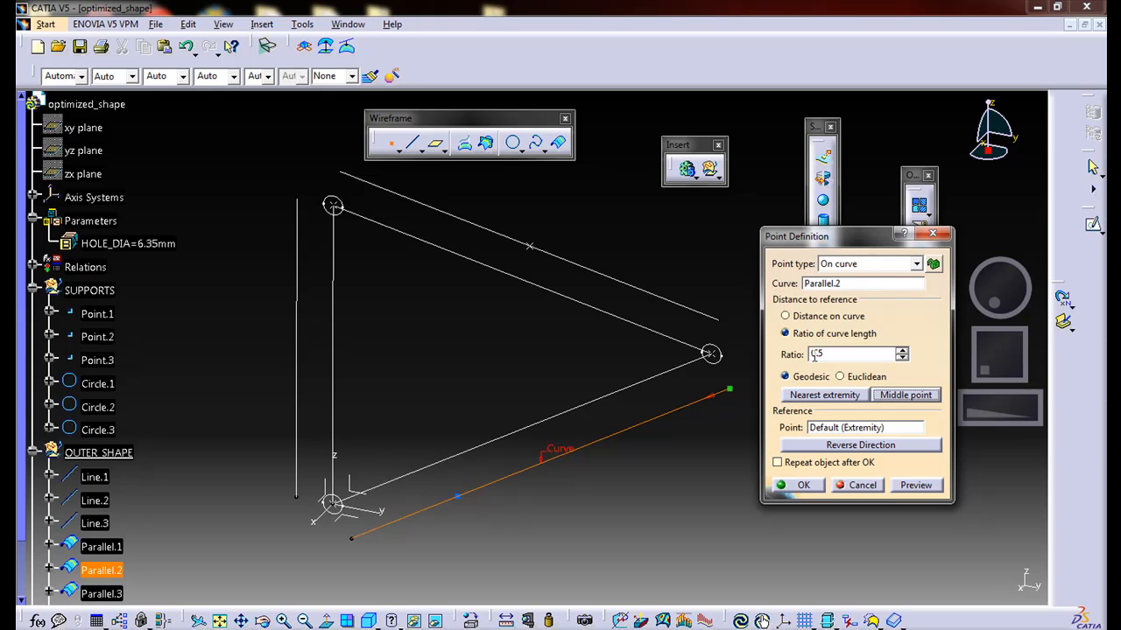
{"action": "left_click", "coordinate": [801, 486]}
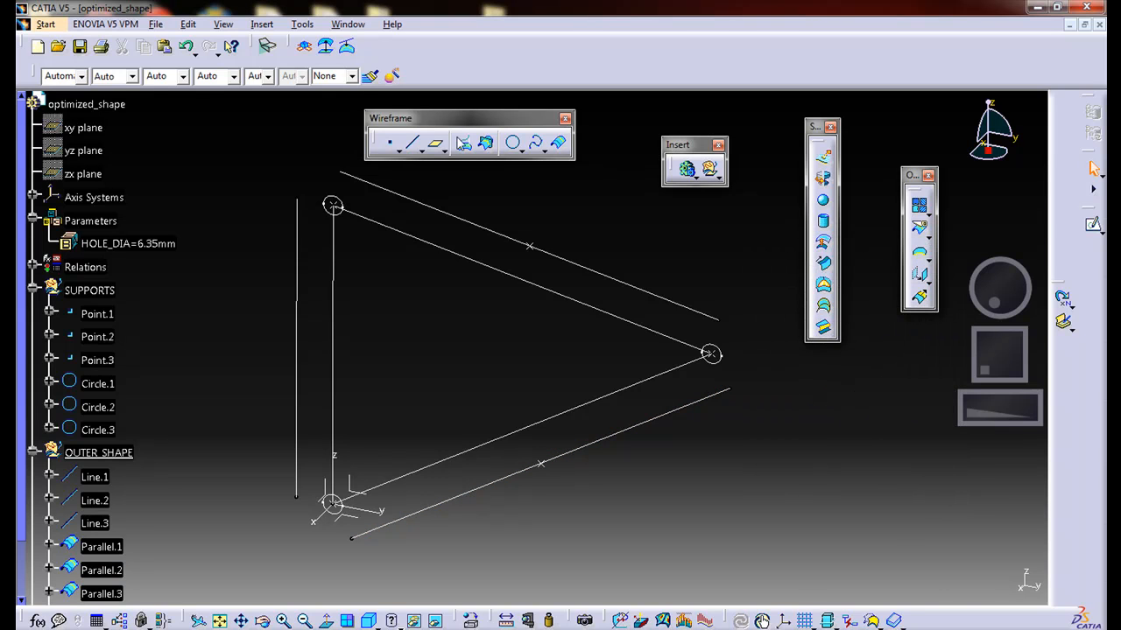
Step: Create an on-curve point at the middle of Parallel.3, with a curve length ratio of 0.5
{"action": "left_click", "coordinate": [390, 142]}
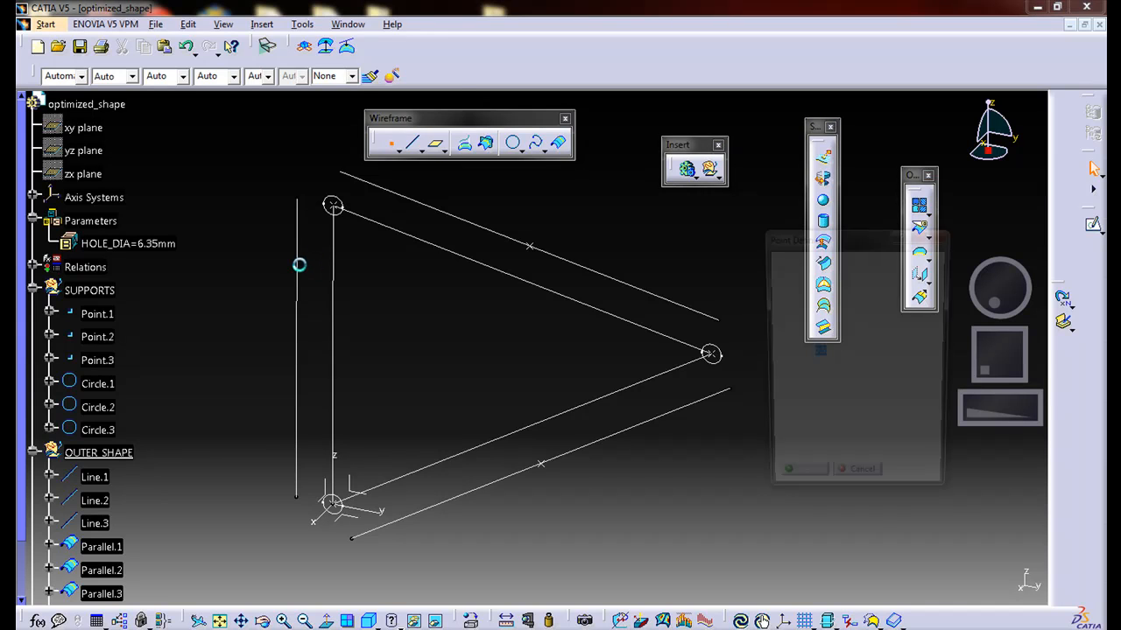
{"action": "left_click", "coordinate": [298, 267]}
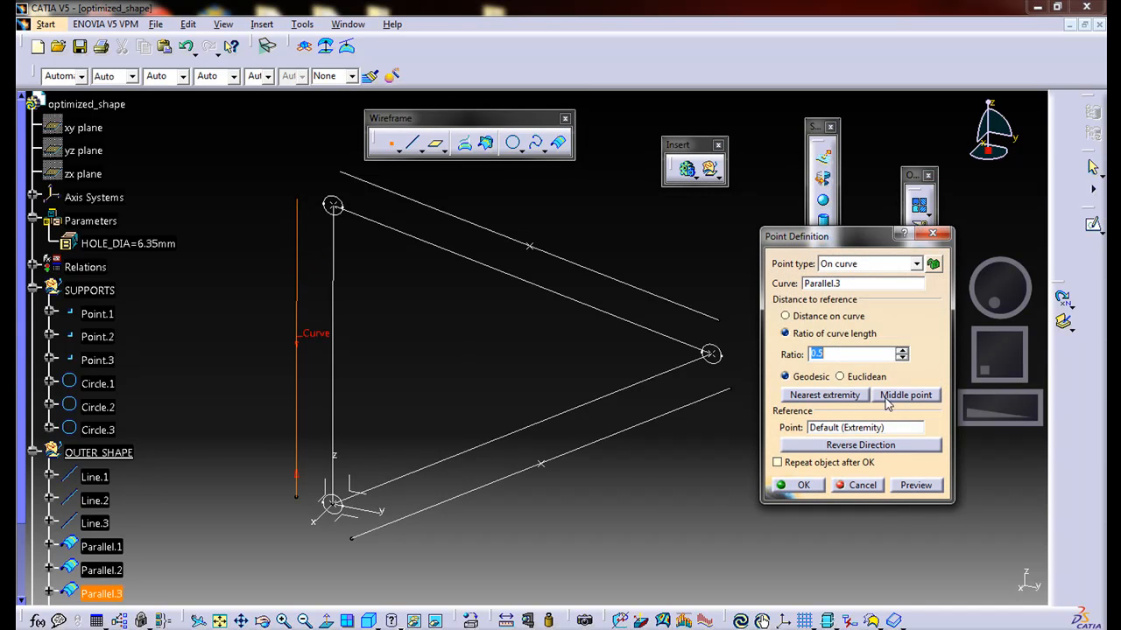
{"action": "left_click", "coordinate": [808, 486]}
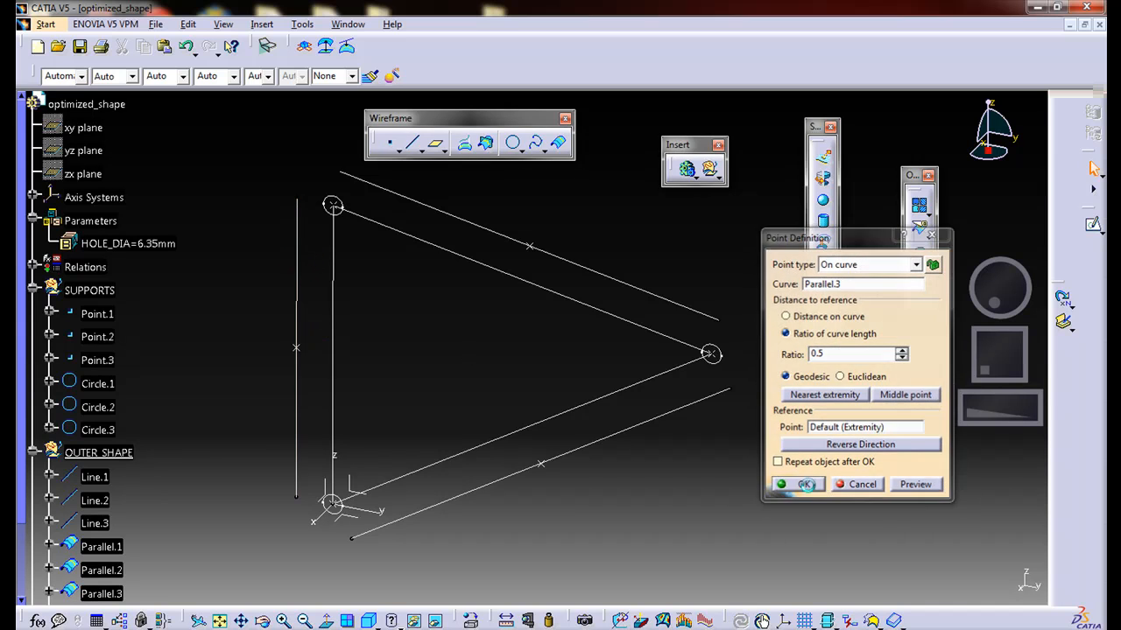